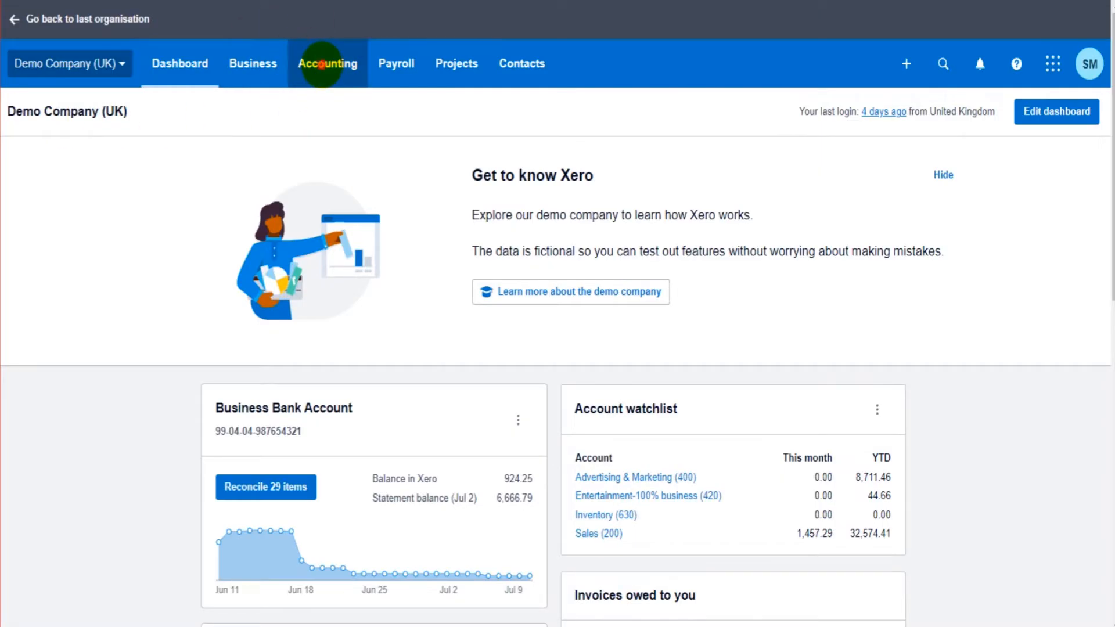
left_click(322, 64)
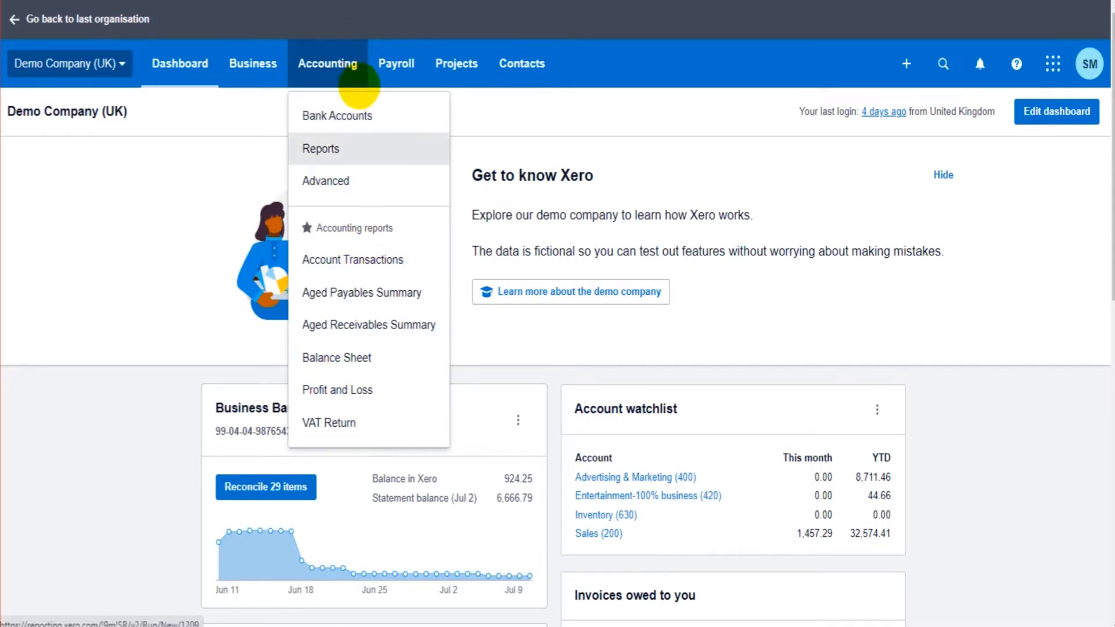
left_click(402, 62)
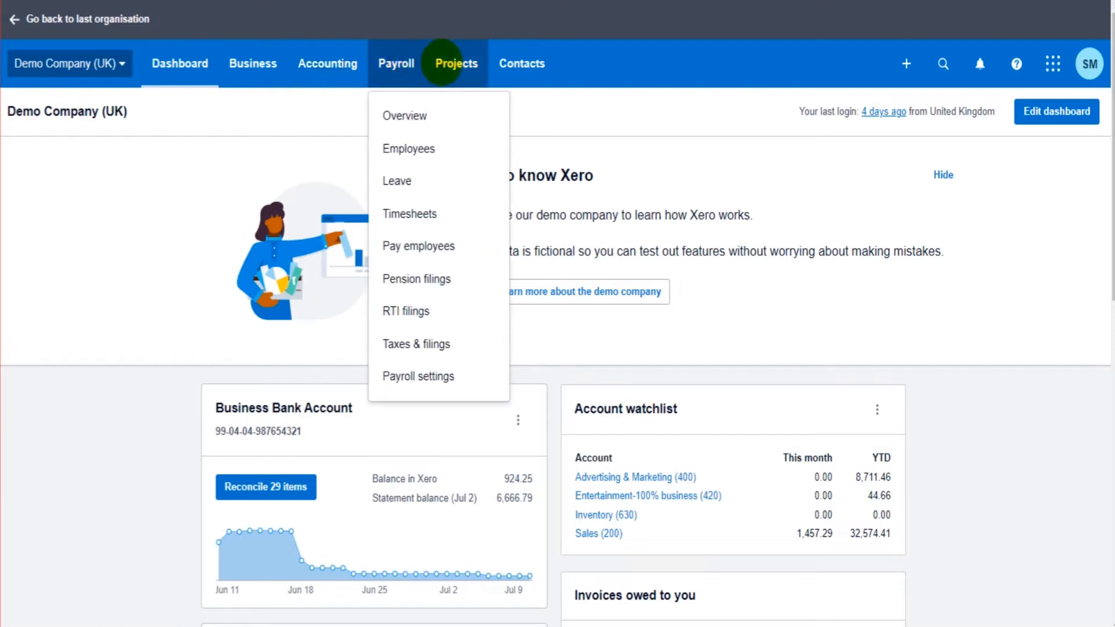
left_click(443, 57)
left_click(505, 73)
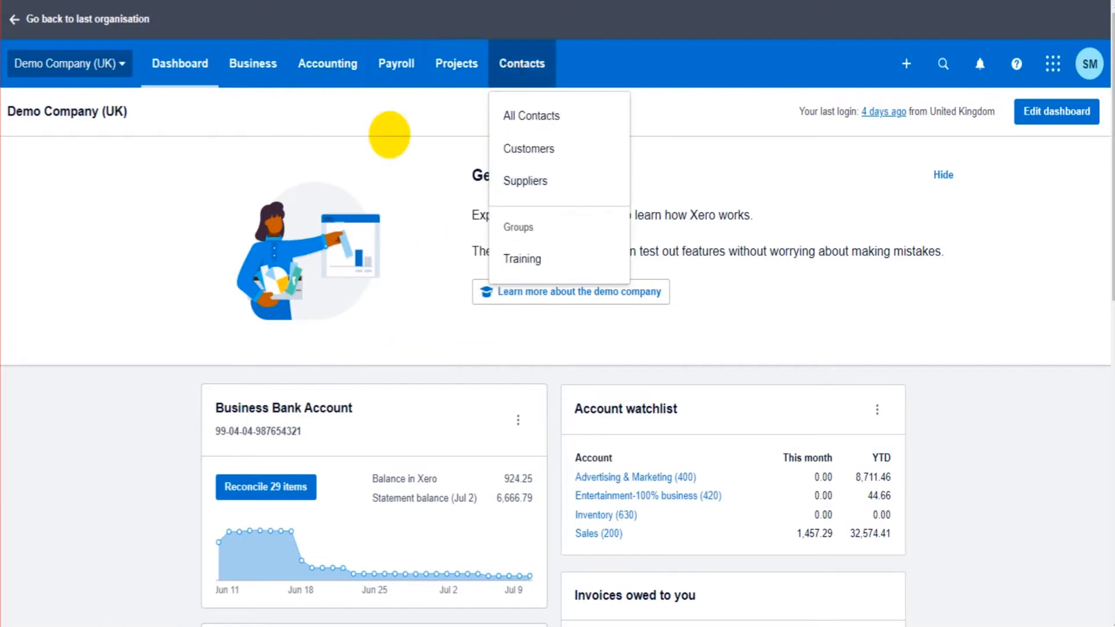
left_click(250, 66)
left_click(188, 202)
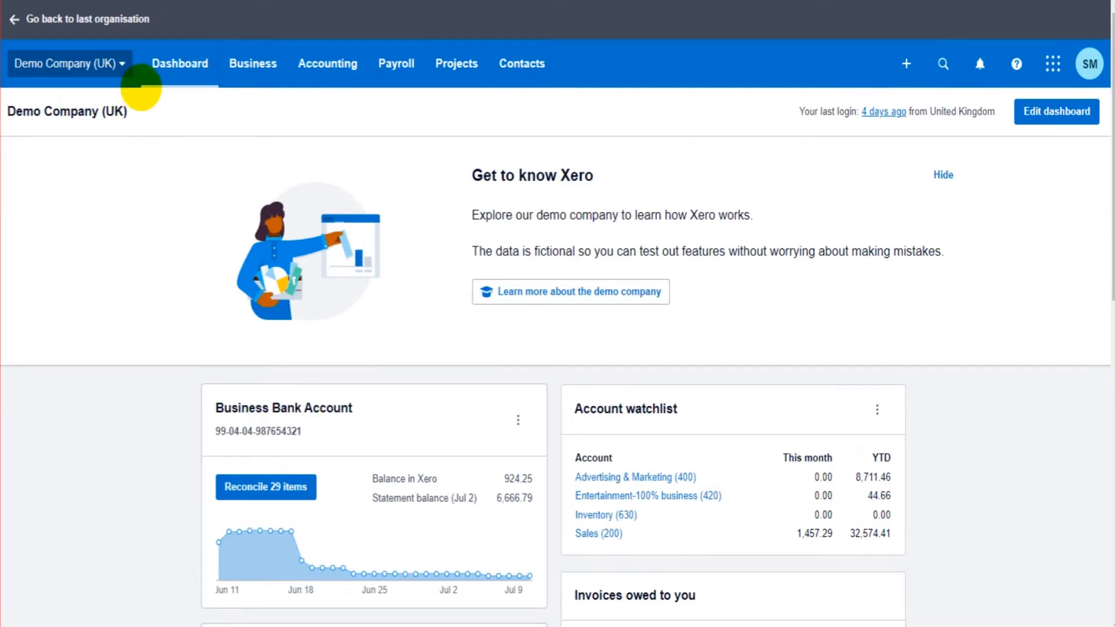
Favourite Manual journals in the organisation's advanced accounting settings, and check the accounting shortcuts from the dashboard
left_click(87, 61)
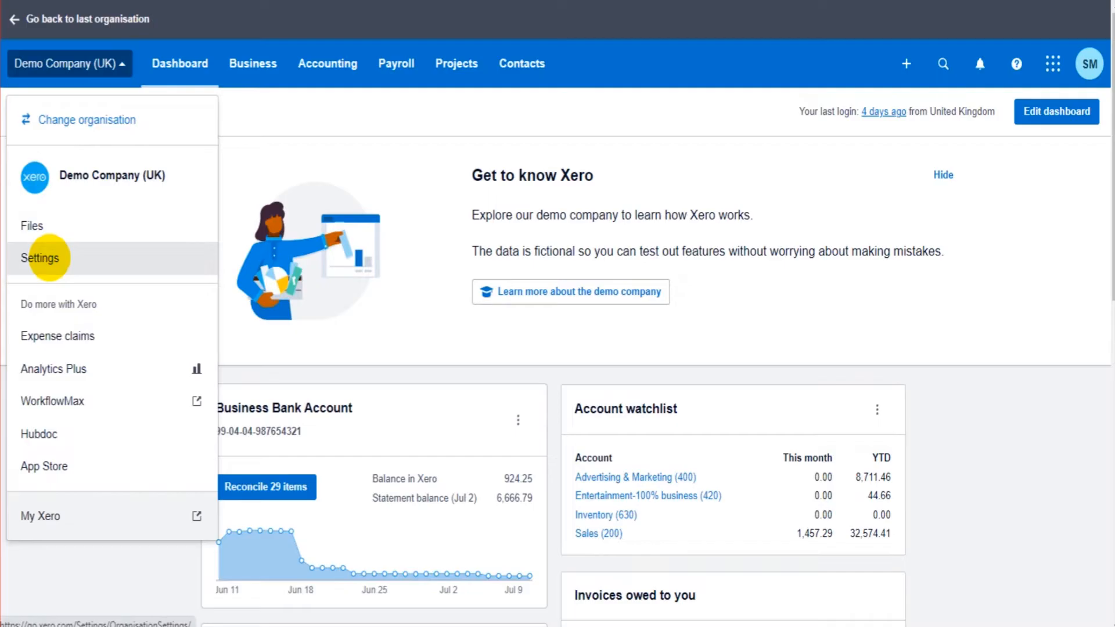
left_click(47, 258)
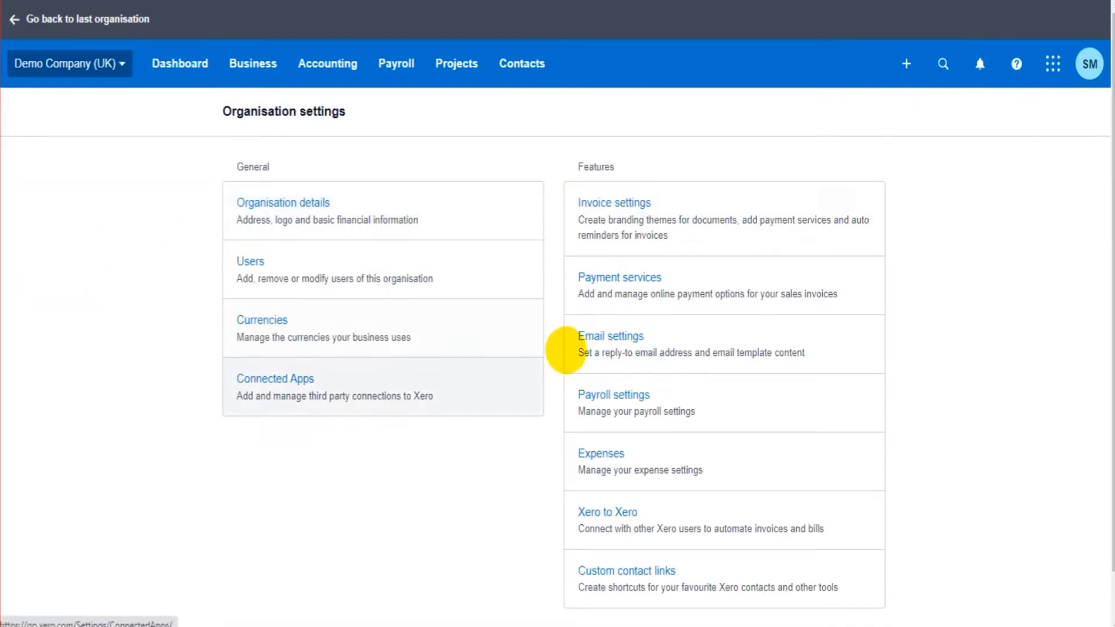
scroll(563, 348, "down", 1)
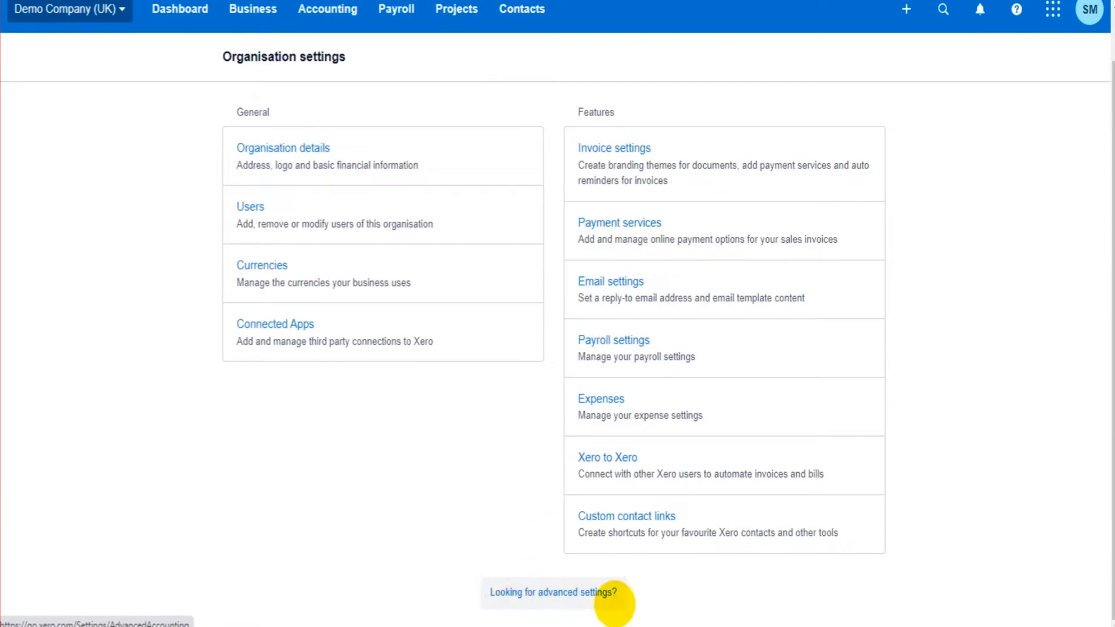
left_click(604, 592)
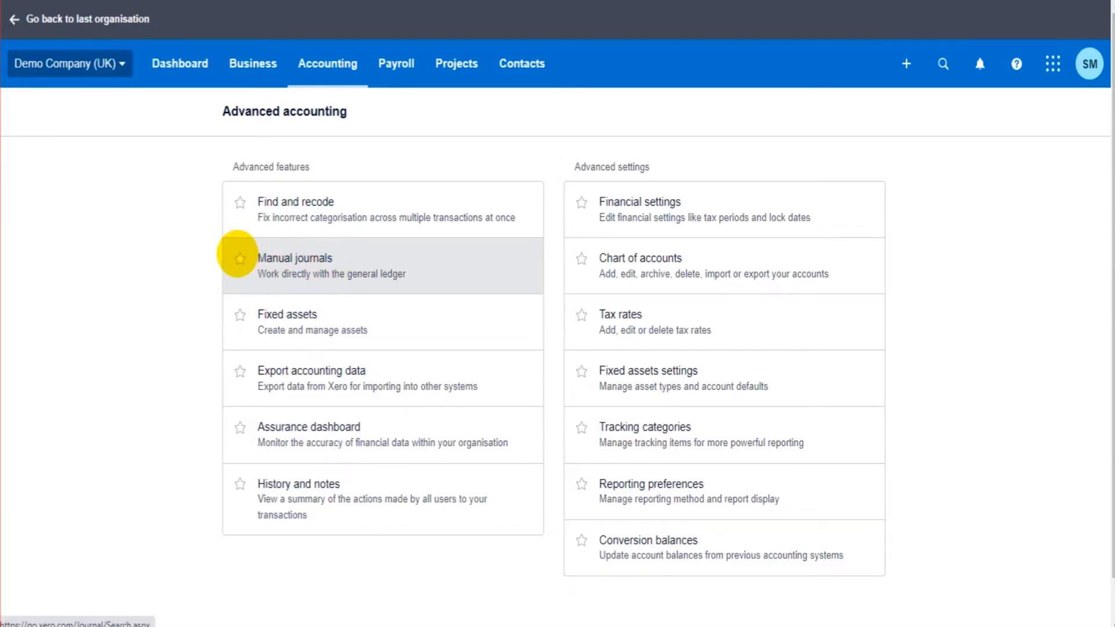
left_click(239, 259)
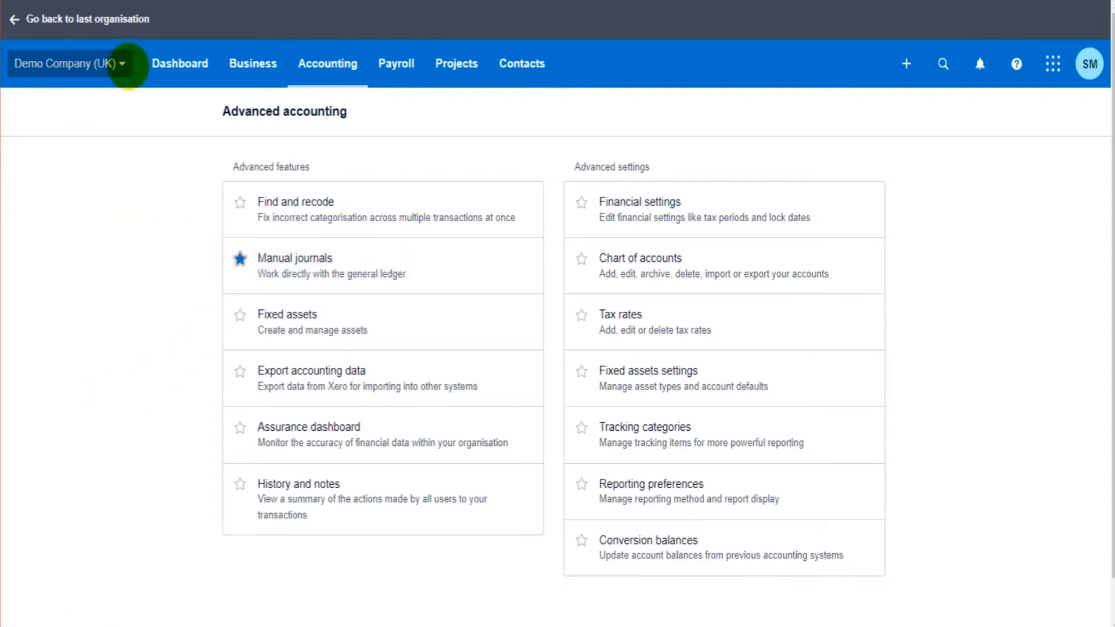
left_click(166, 62)
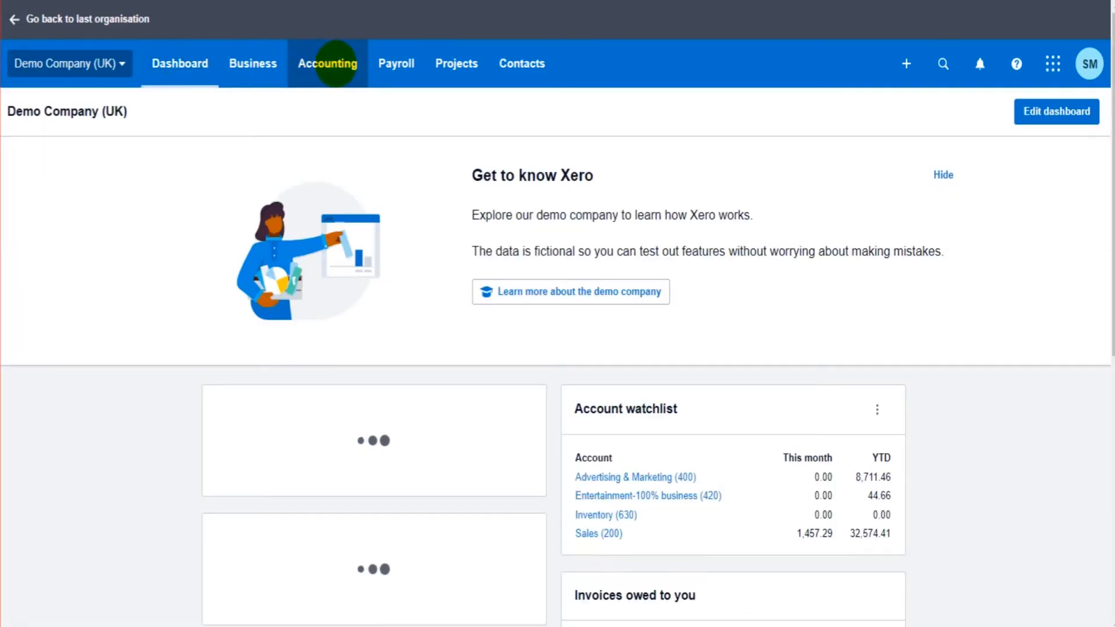
left_click(336, 63)
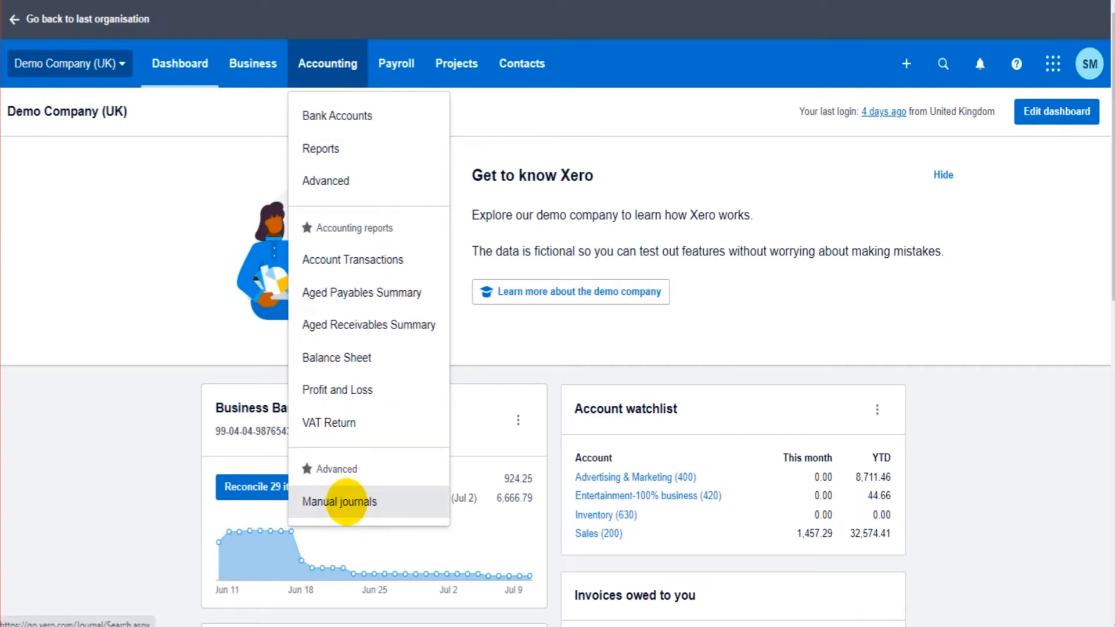
Try favouriting Chart of accounts and Fixed assets in the advanced accounting settings, and remove both favourites again
left_click(94, 64)
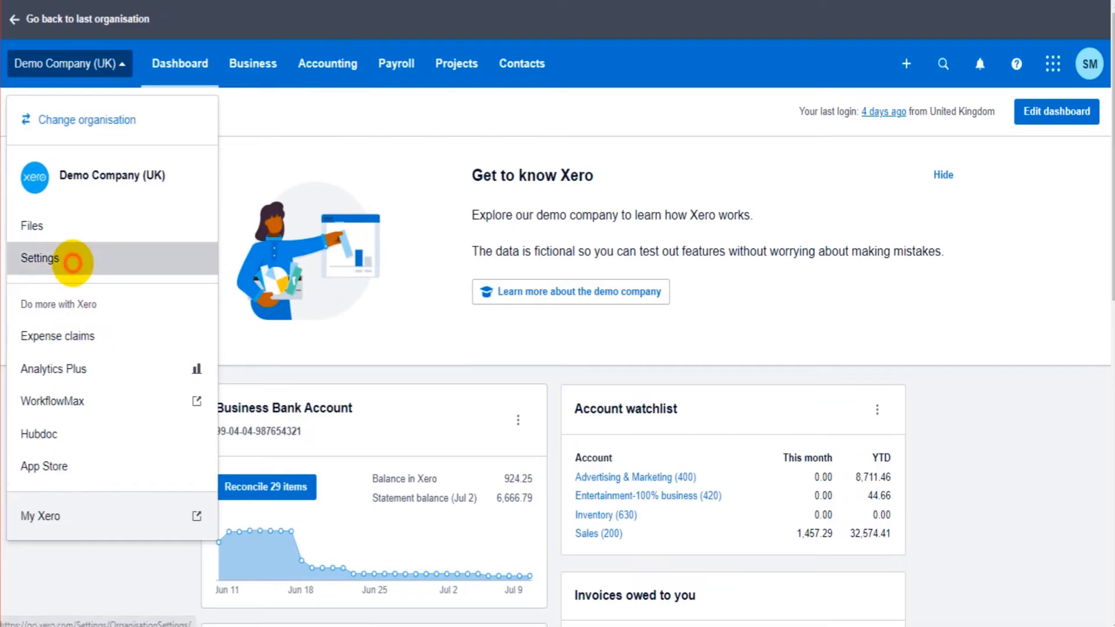
left_click(74, 257)
scroll(592, 505, "down", 1)
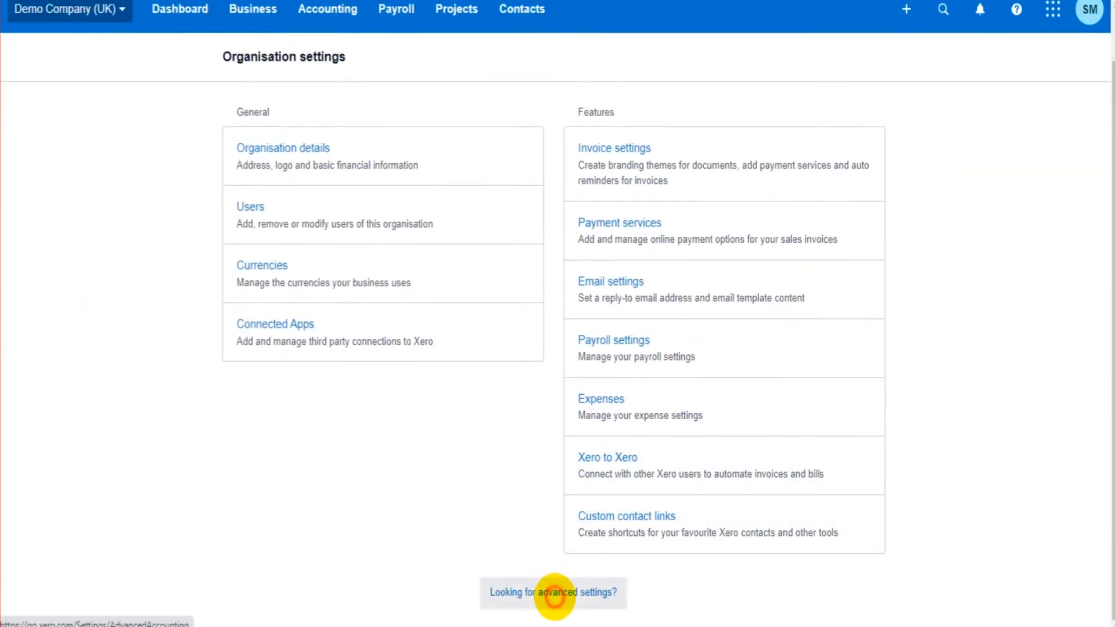
left_click(555, 591)
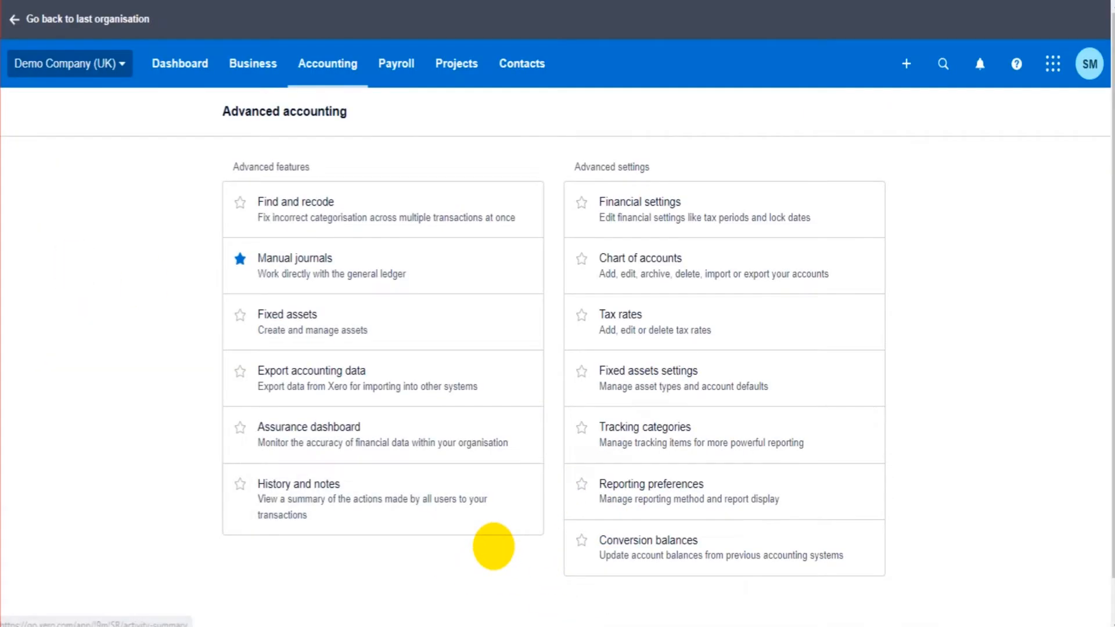
left_click(581, 255)
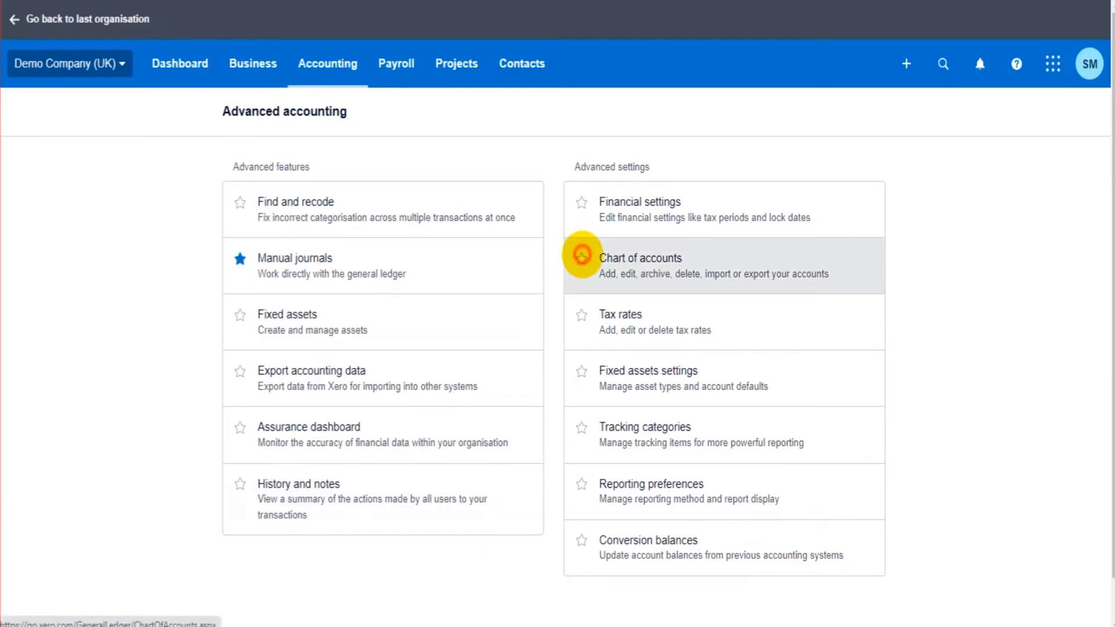
left_click(240, 313)
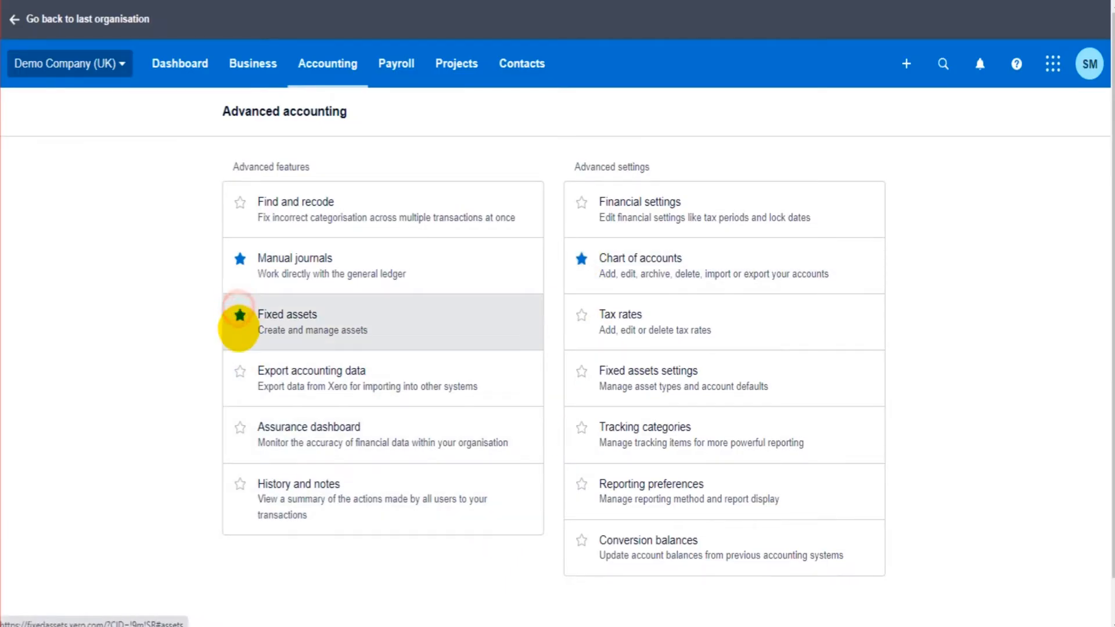
left_click(240, 315)
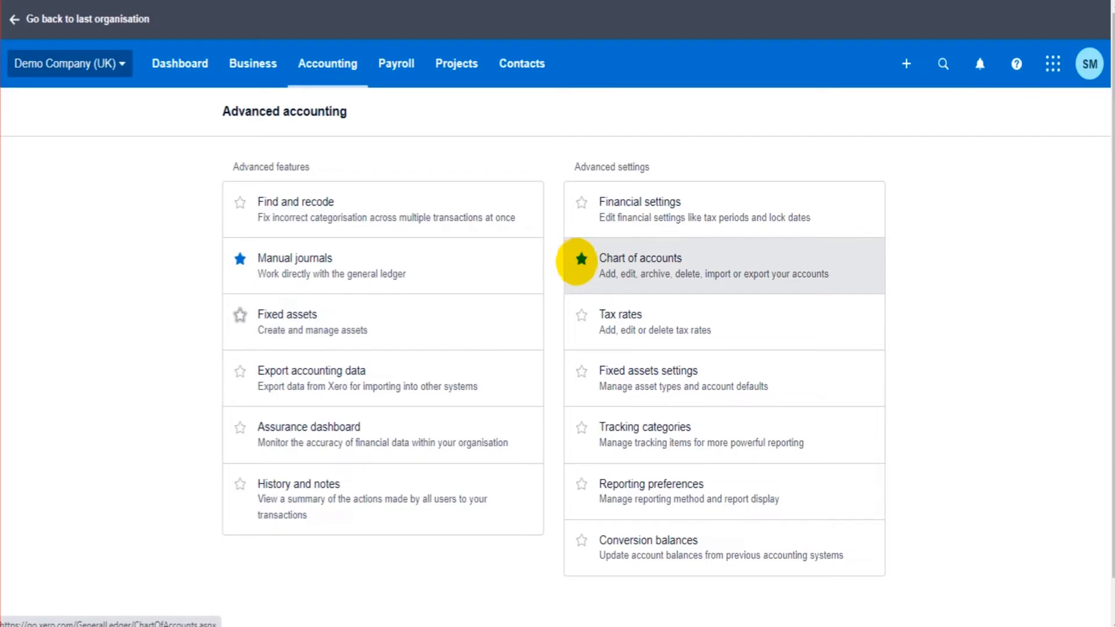
left_click(348, 65)
left_click(158, 380)
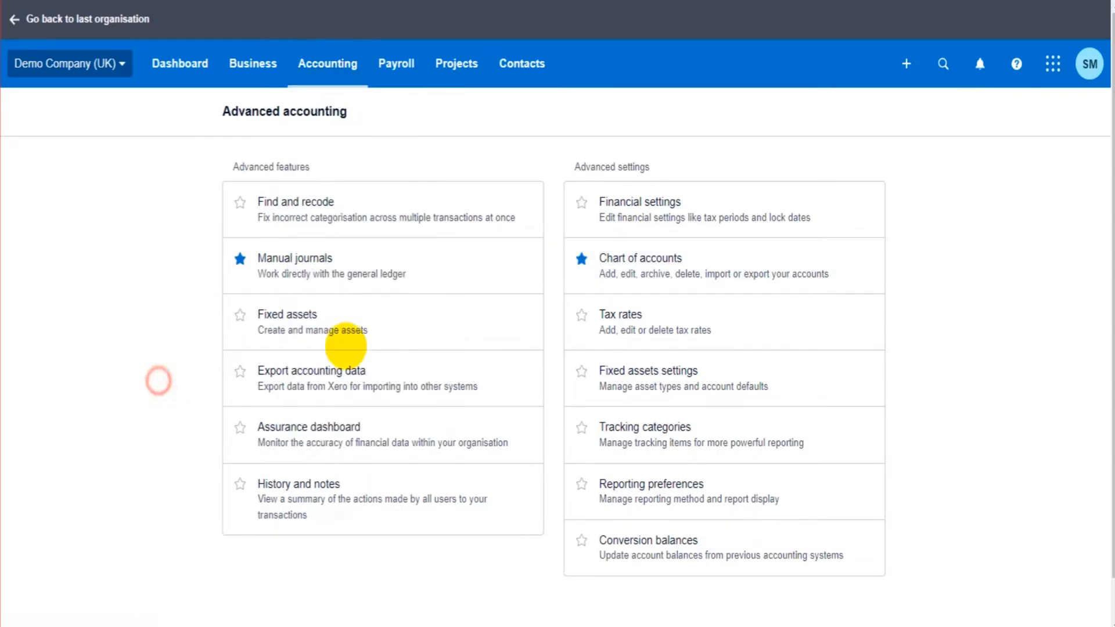
left_click(581, 258)
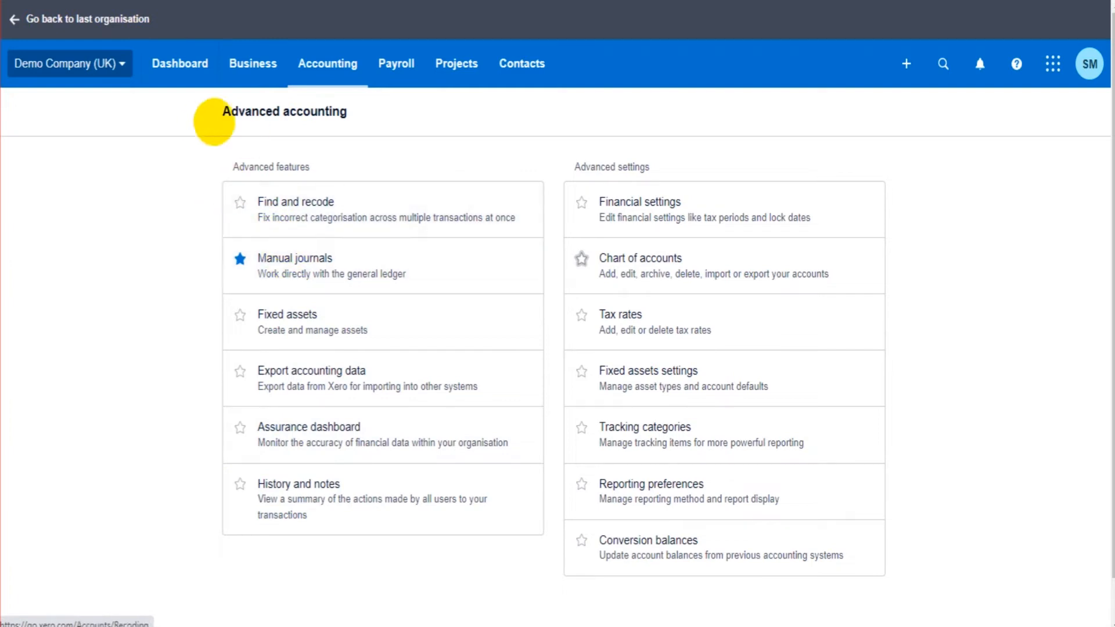
Return to the dashboard and open the Manual journals page from the favourited accounting shortcut
left_click(164, 64)
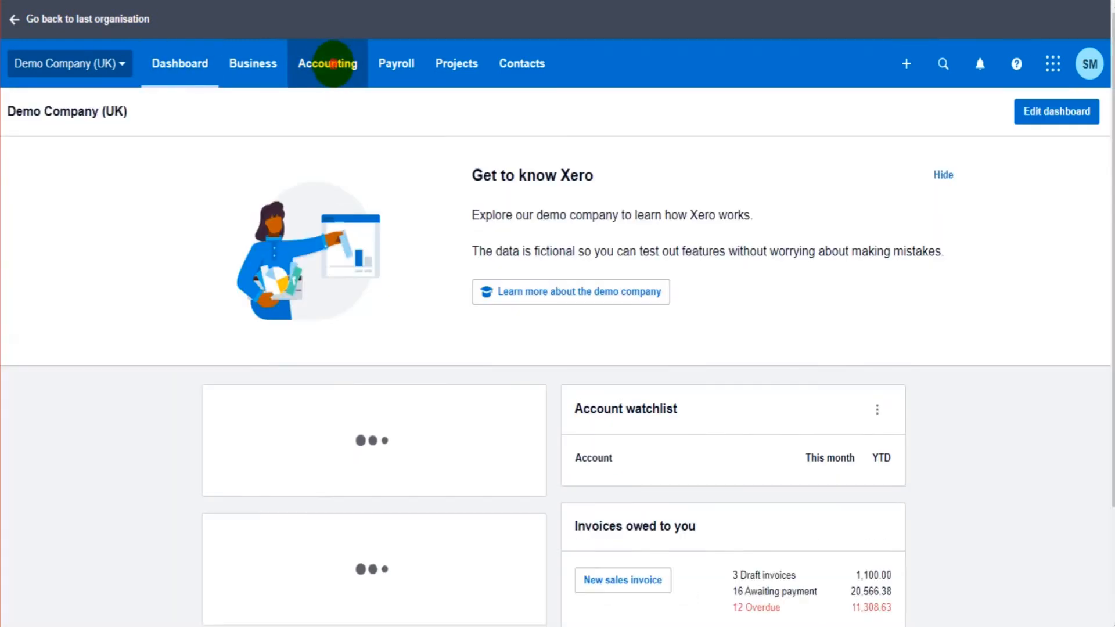
left_click(329, 64)
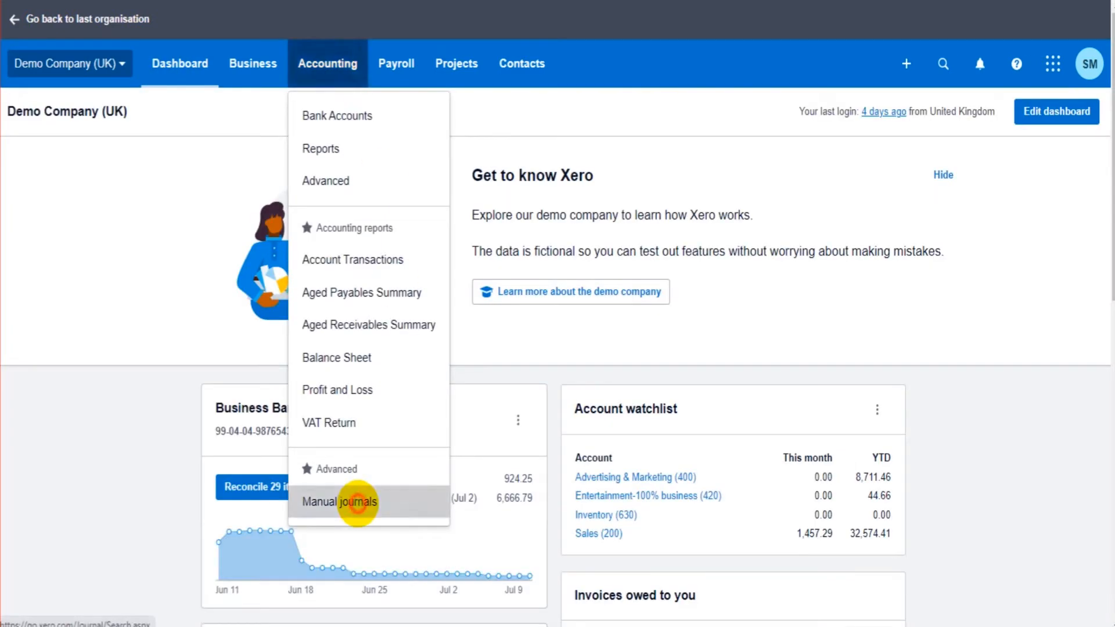
left_click(357, 503)
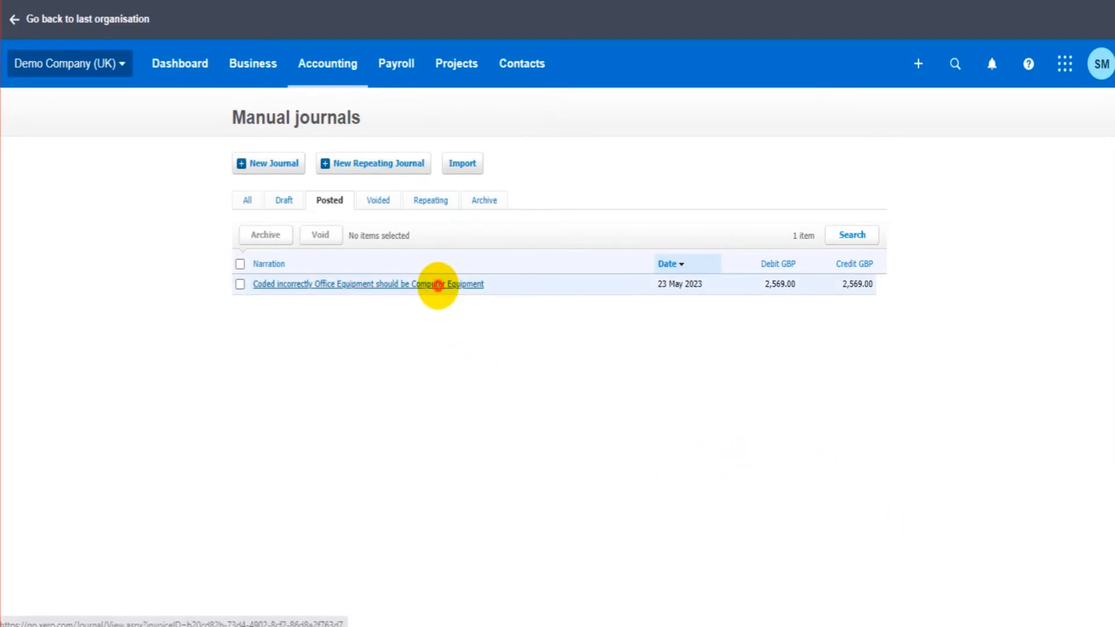
Open the posted journal "Coded incorrectly Office Equipment should be Computer Equipment" and look through its available journal options
left_click(437, 284)
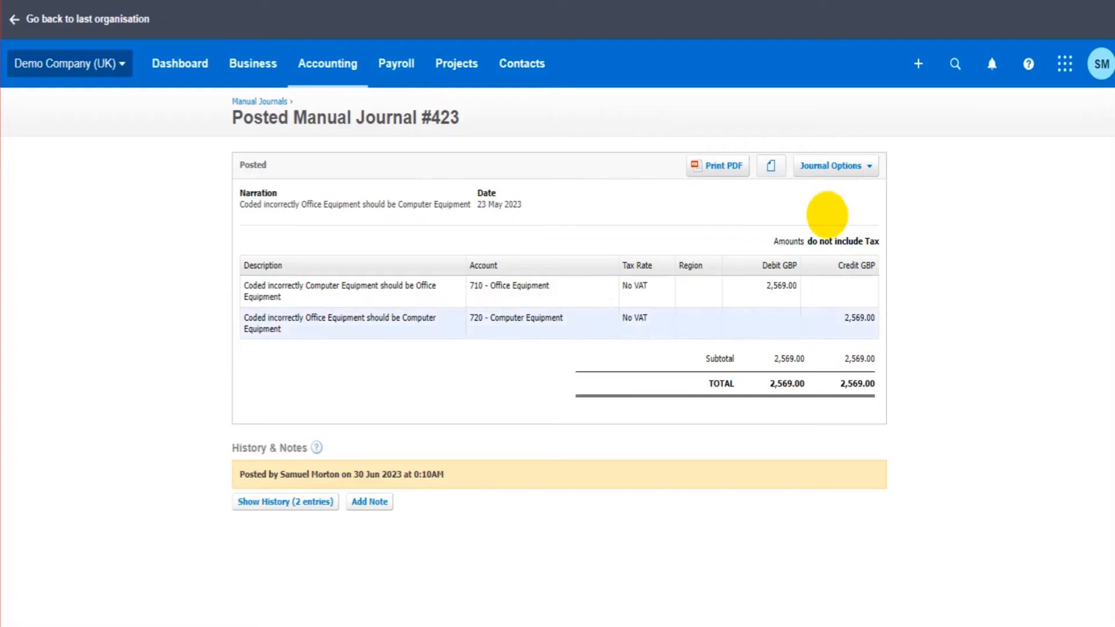
left_click(856, 164)
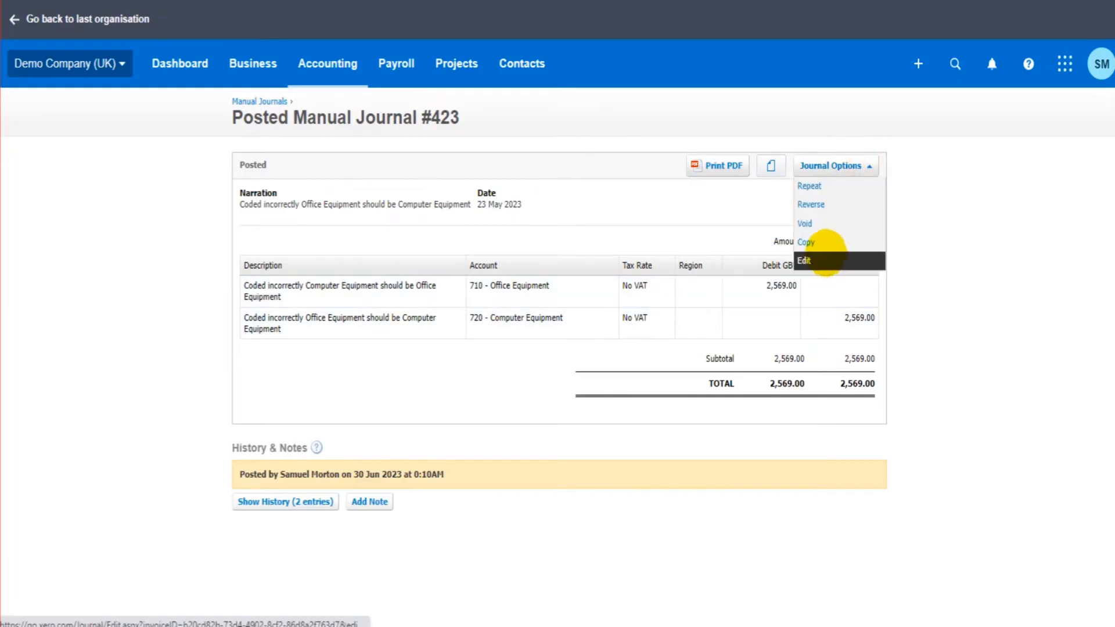
left_click(951, 263)
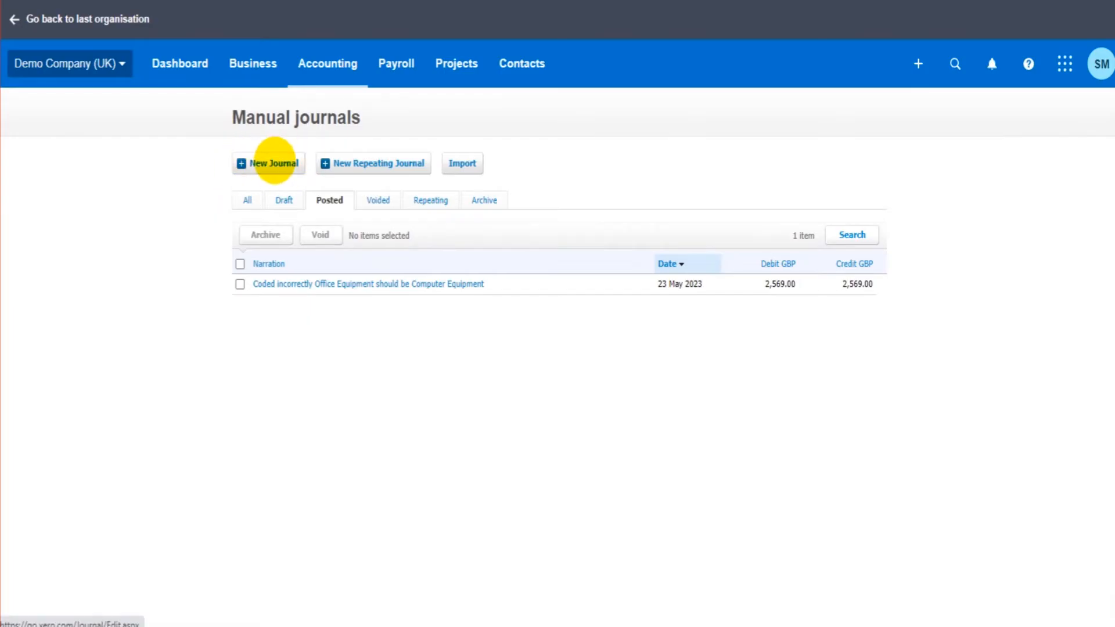
Create a new manual journal with the narration "Bookkeeping Master" and the date 30 Jun 2023
left_click(274, 163)
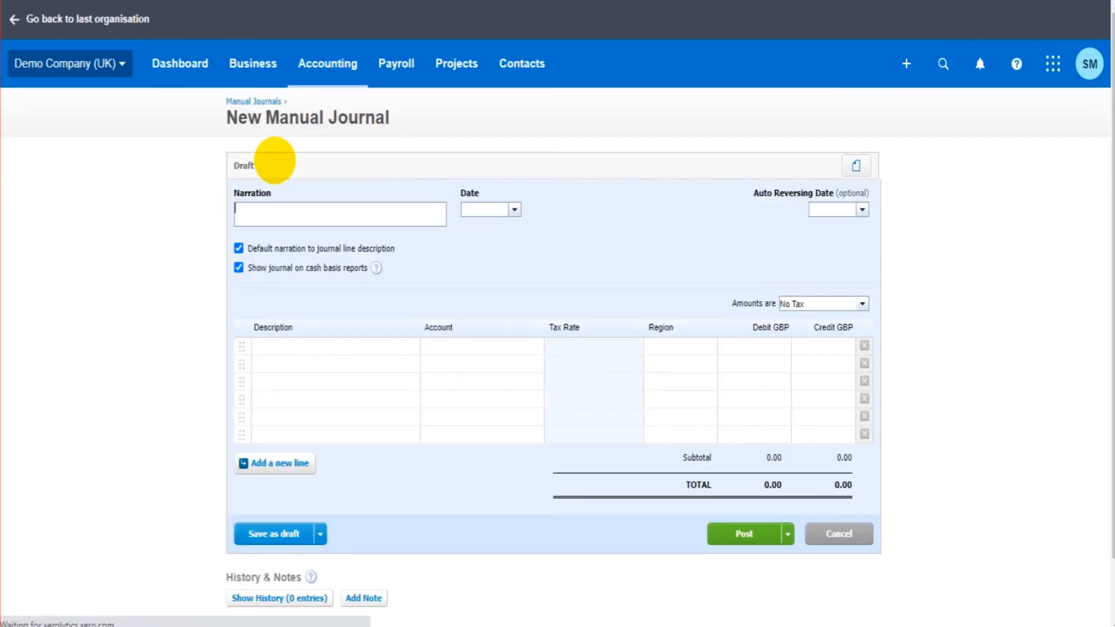
left_click(282, 210)
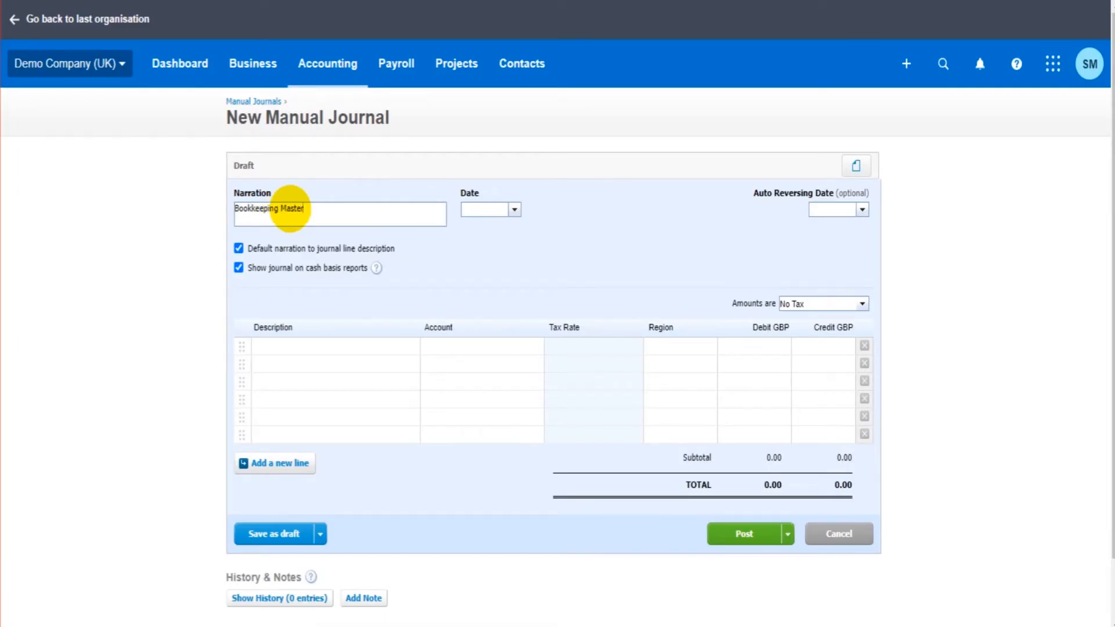
left_click(514, 210)
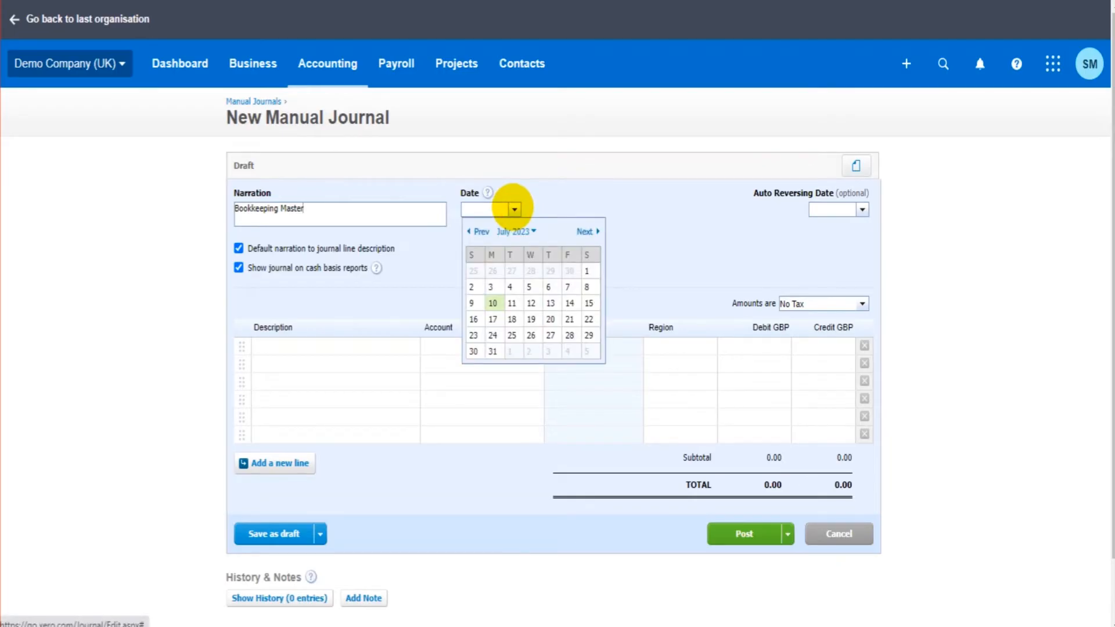
left_click(482, 231)
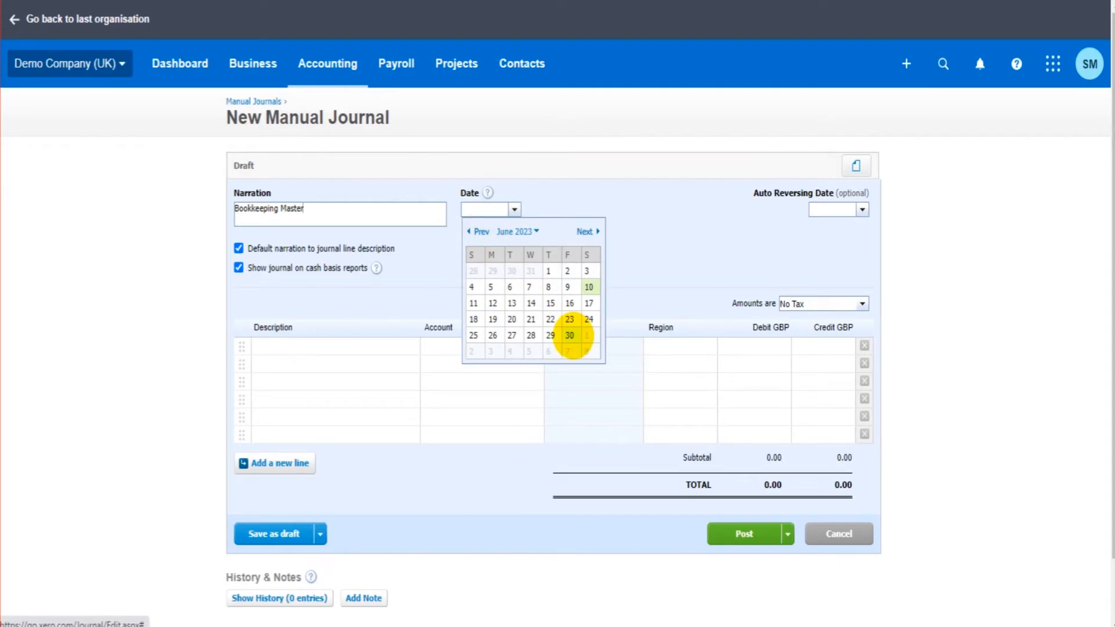
left_click(572, 336)
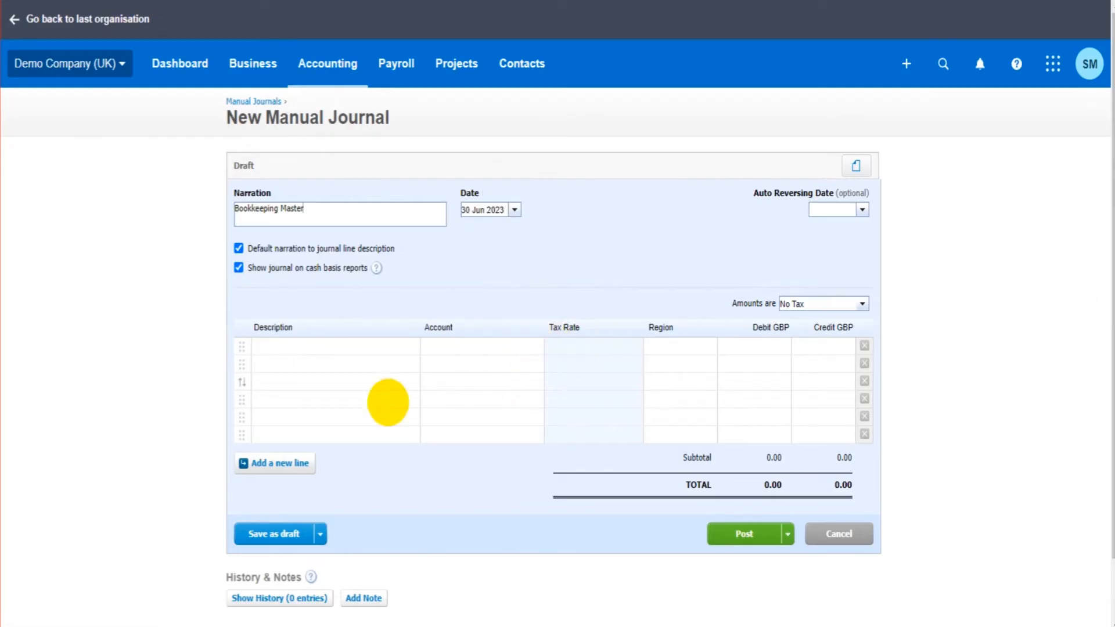
Fill in the first journal line with the default "Bookkeeping Master" description, account 300 - Purchases and a credit of 500
left_click(345, 350)
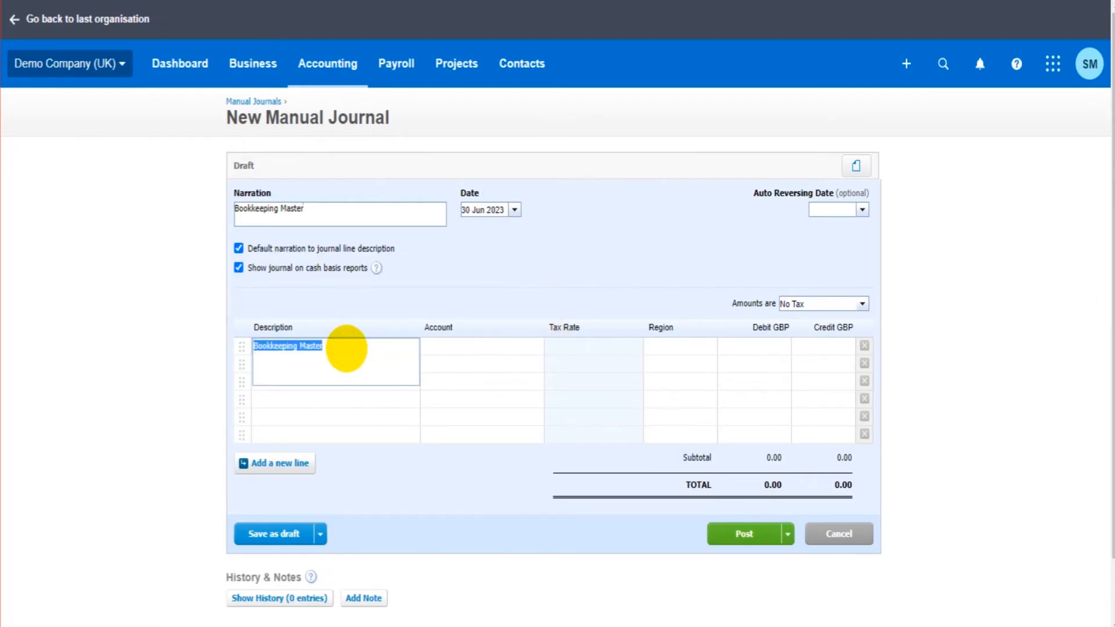
key("Tab")
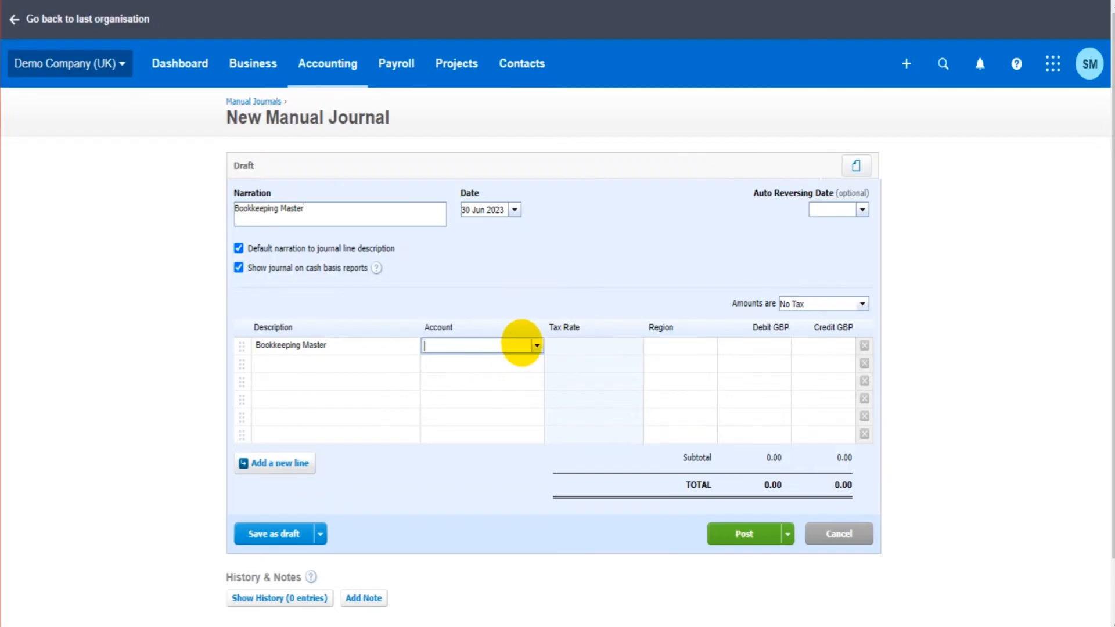
left_click(537, 345)
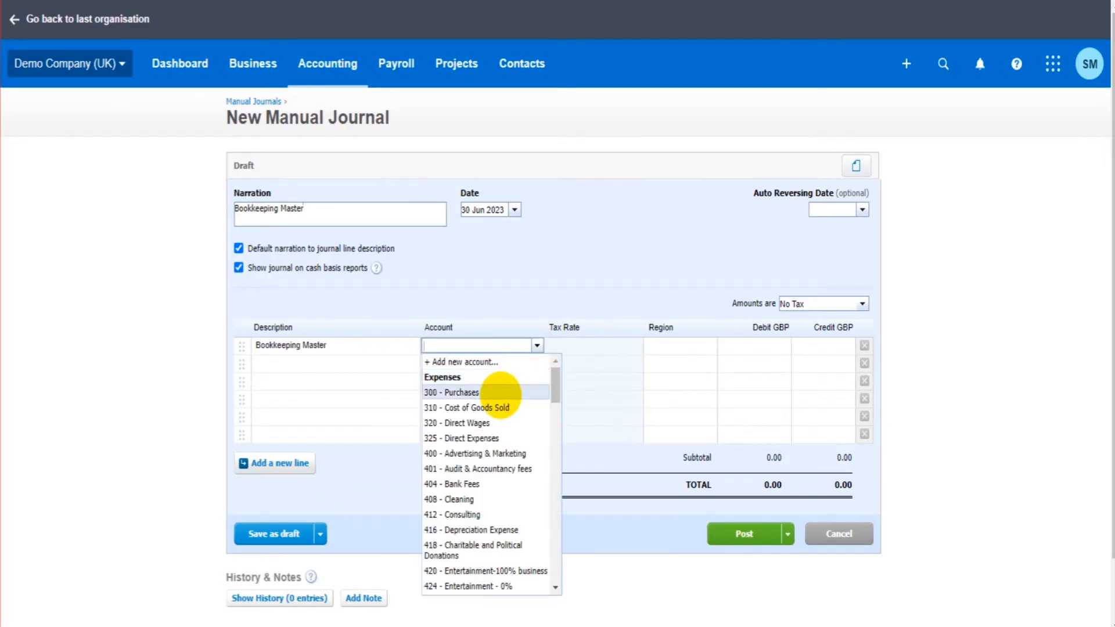
left_click(500, 390)
key("Tab")
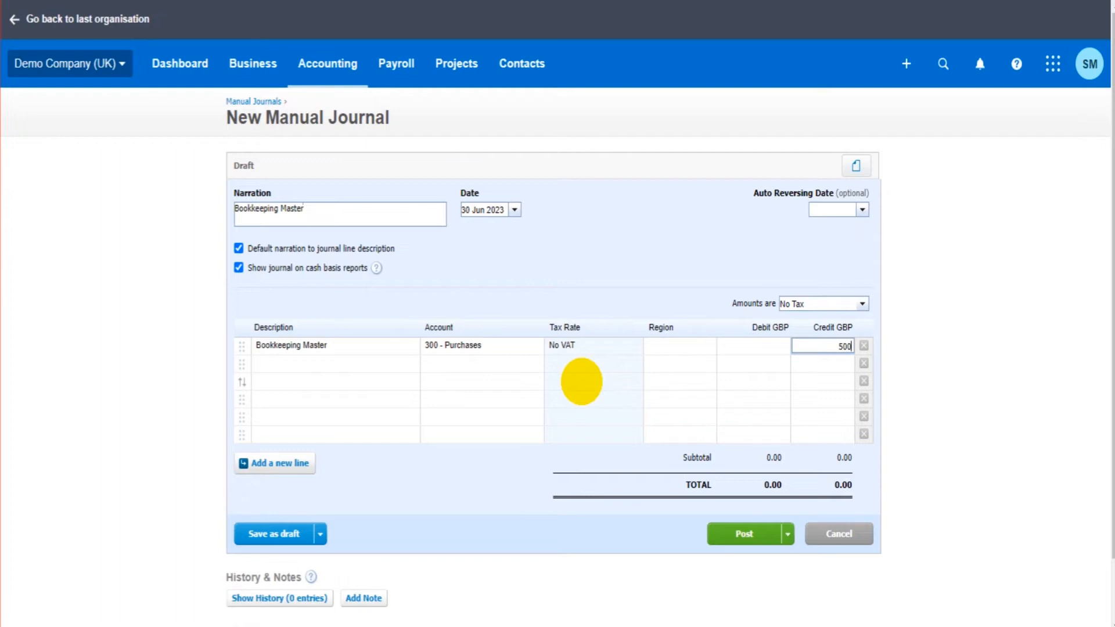
type("500")
key("Tab")
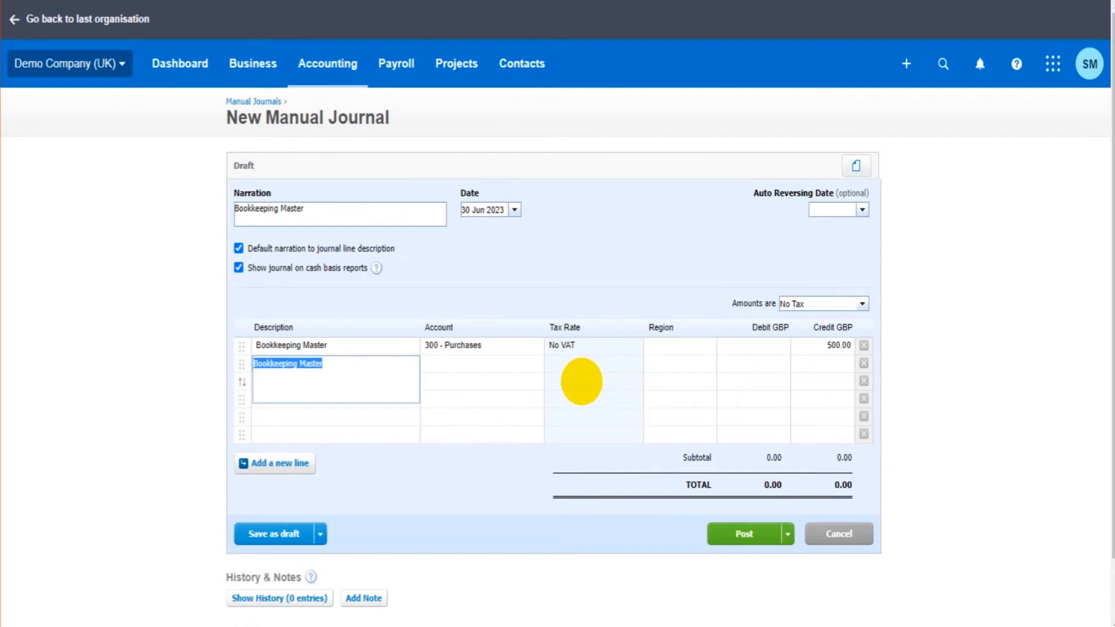
Fill in the second journal line with the default description, account 400 - Advertising & Marketing and a debit of 500
key("Tab")
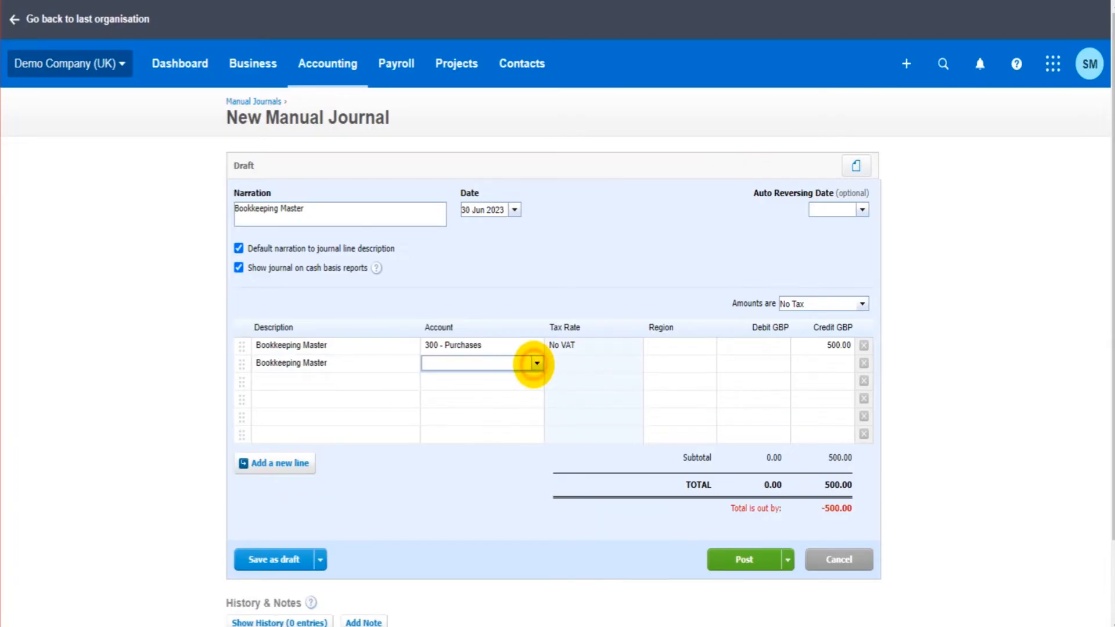
left_click(537, 363)
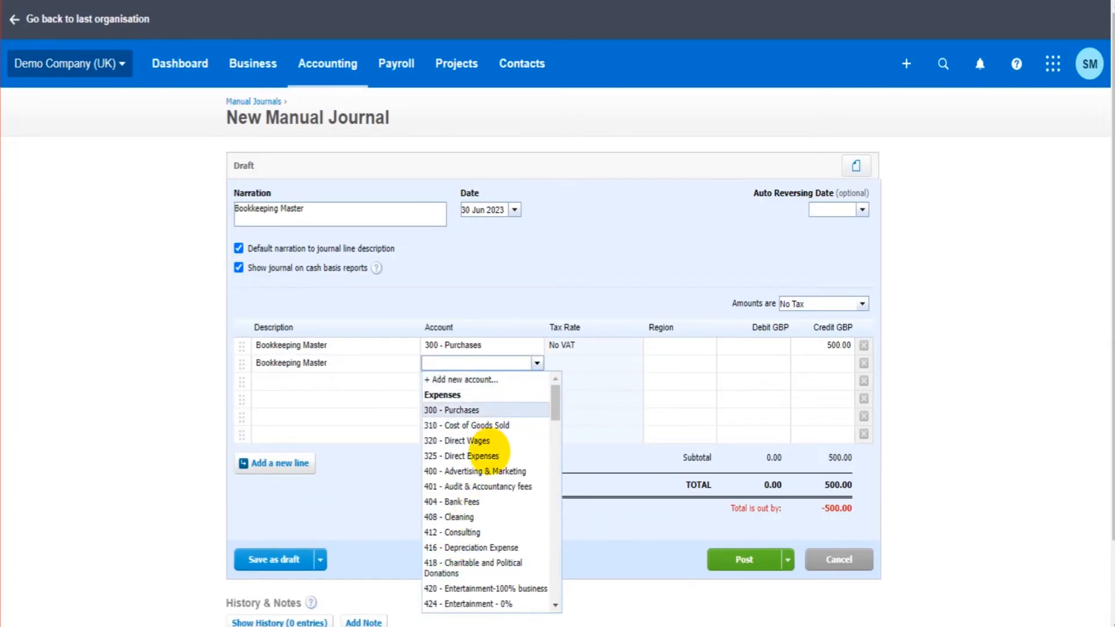
left_click(497, 469)
key("Tab")
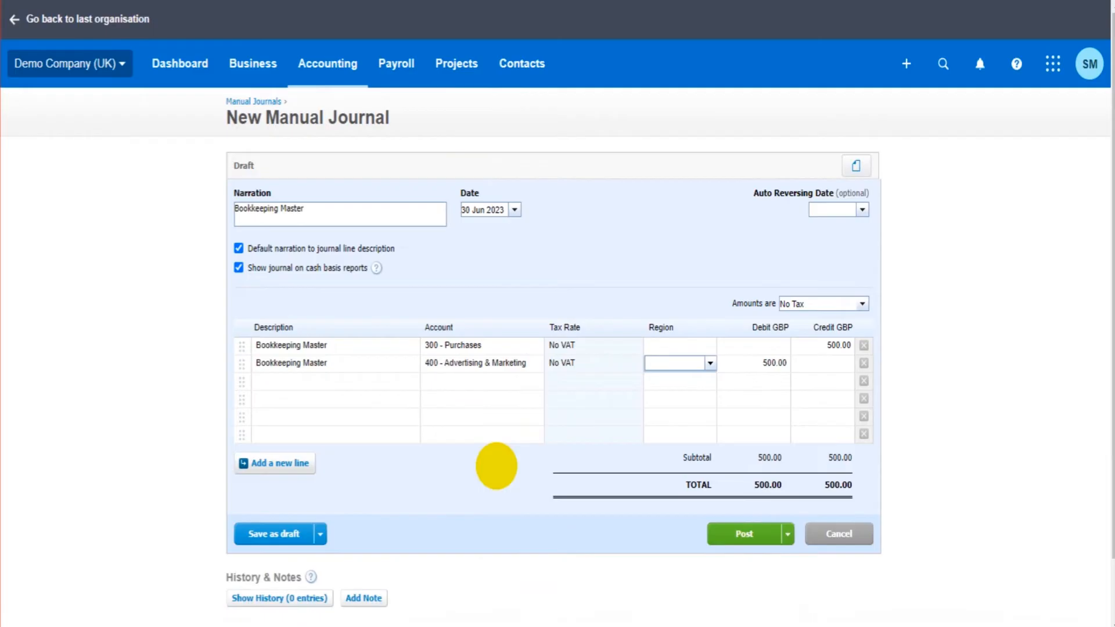
key("Tab")
key("Tab")
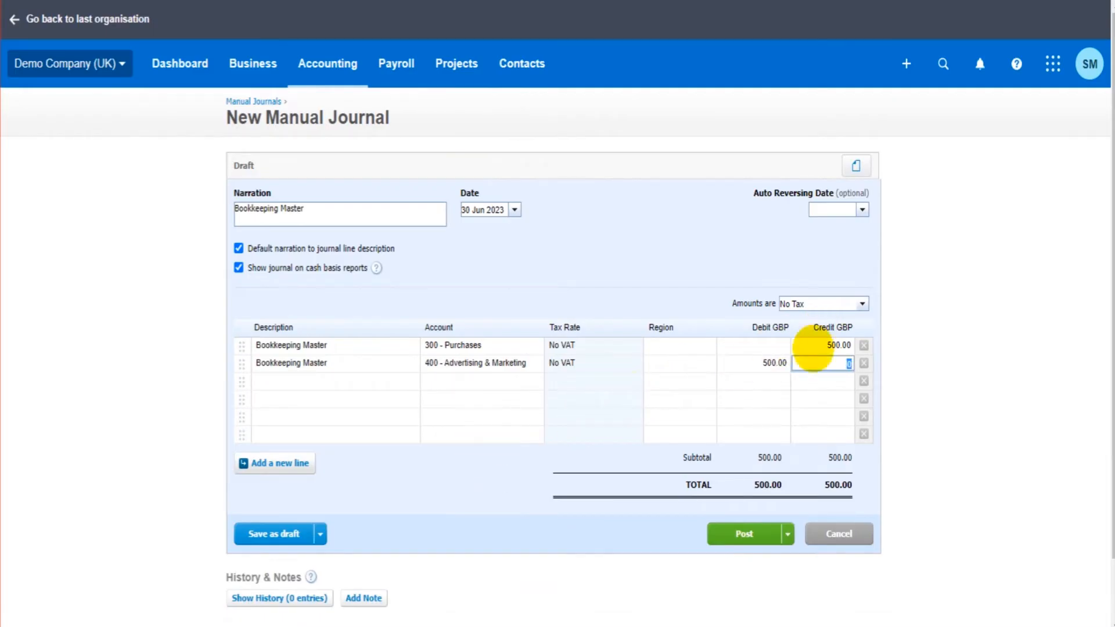
Remove the surplus third journal line and post the "Bookkeeping Master" manual journal
left_click(390, 382)
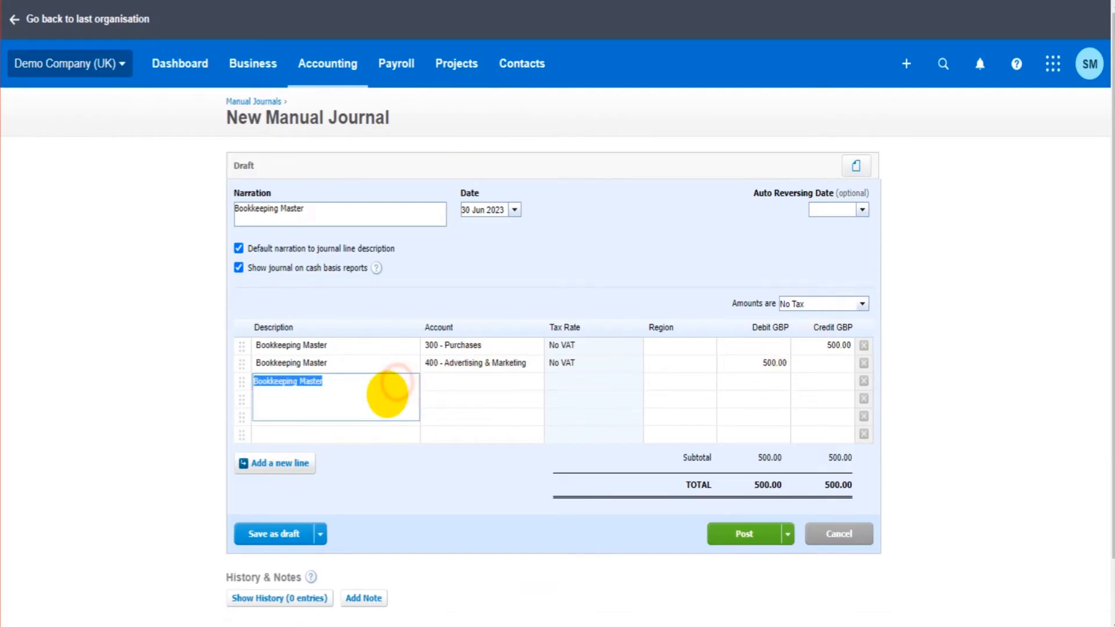
left_click(393, 378)
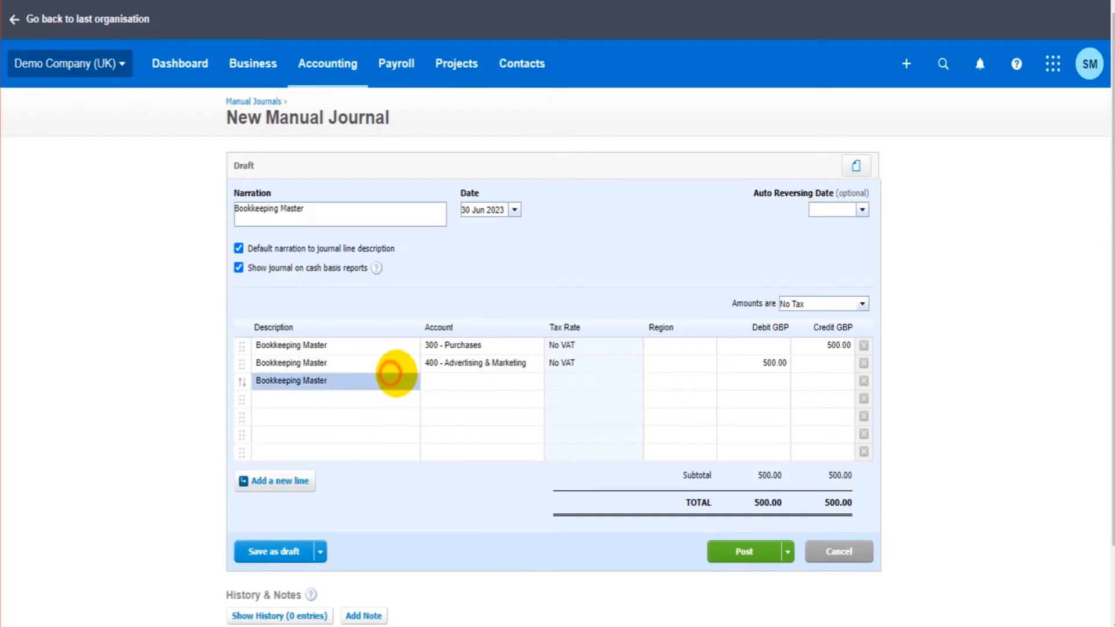
left_click(863, 380)
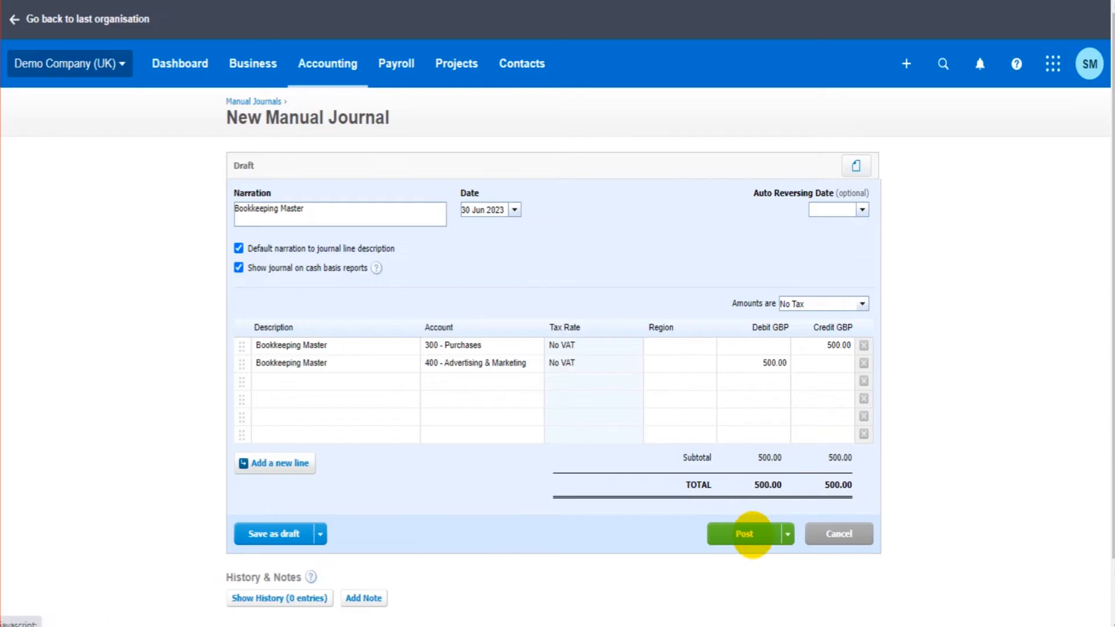
left_click(750, 534)
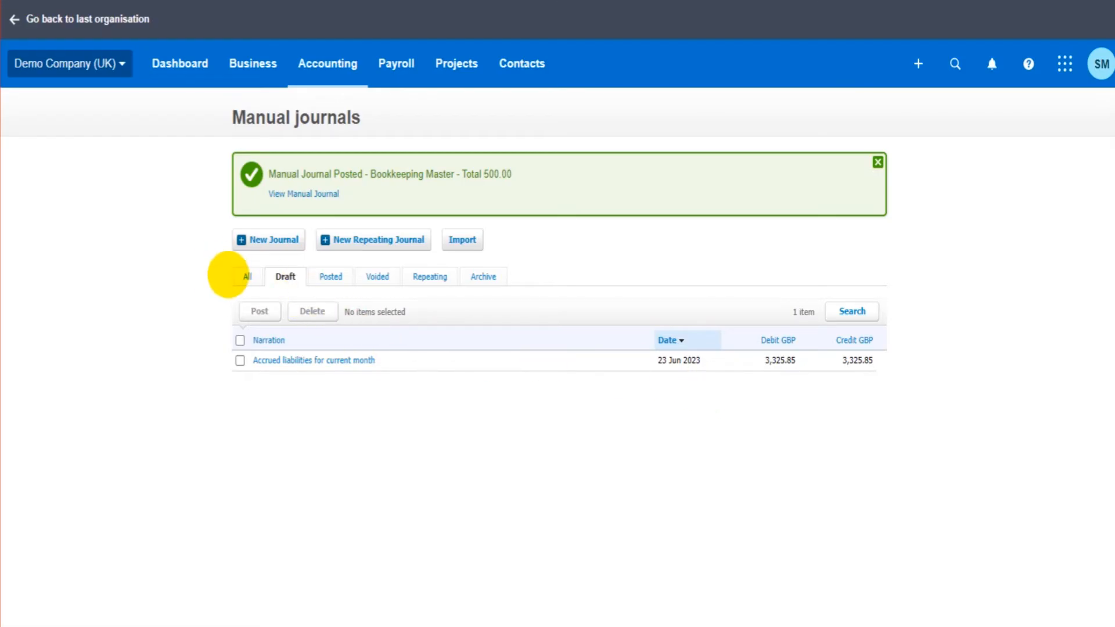
Look through the lists of all, posted and draft manual journals
left_click(237, 277)
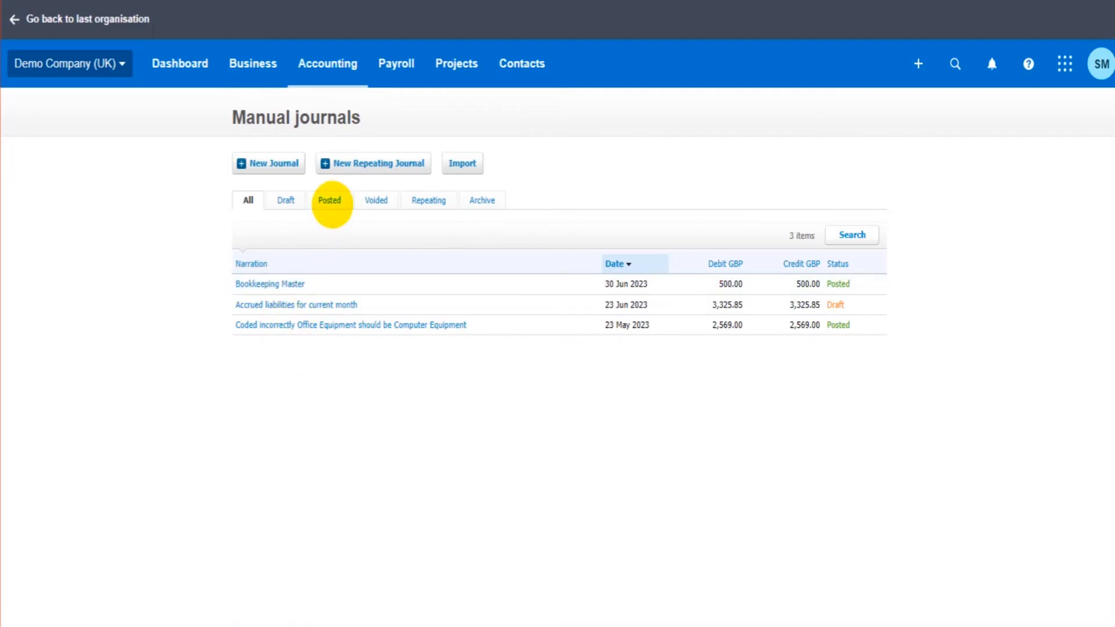
left_click(330, 201)
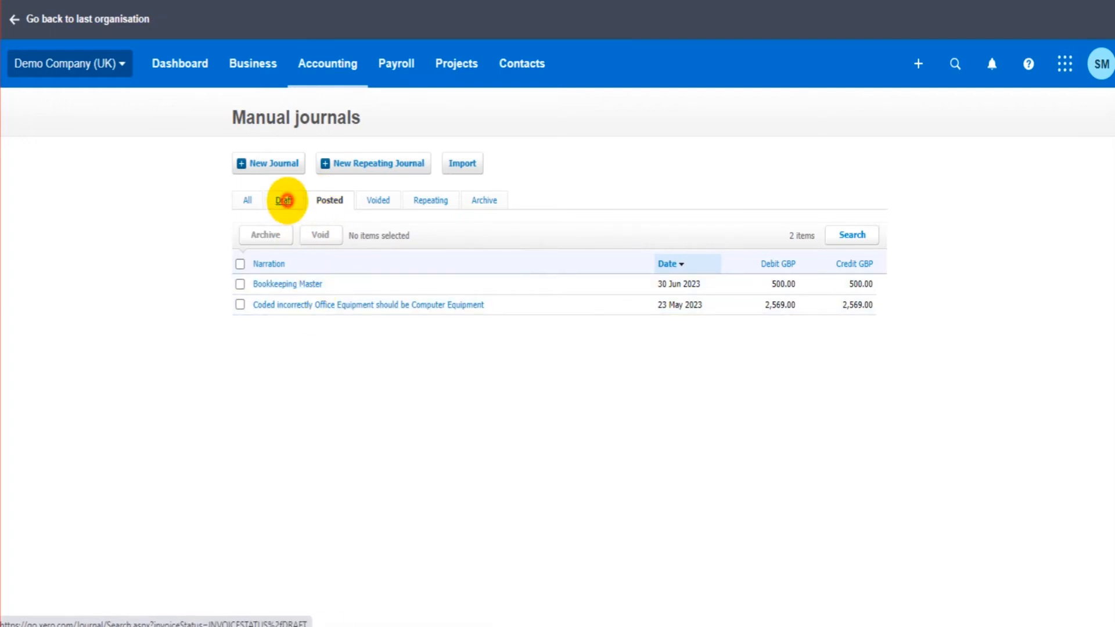
left_click(285, 200)
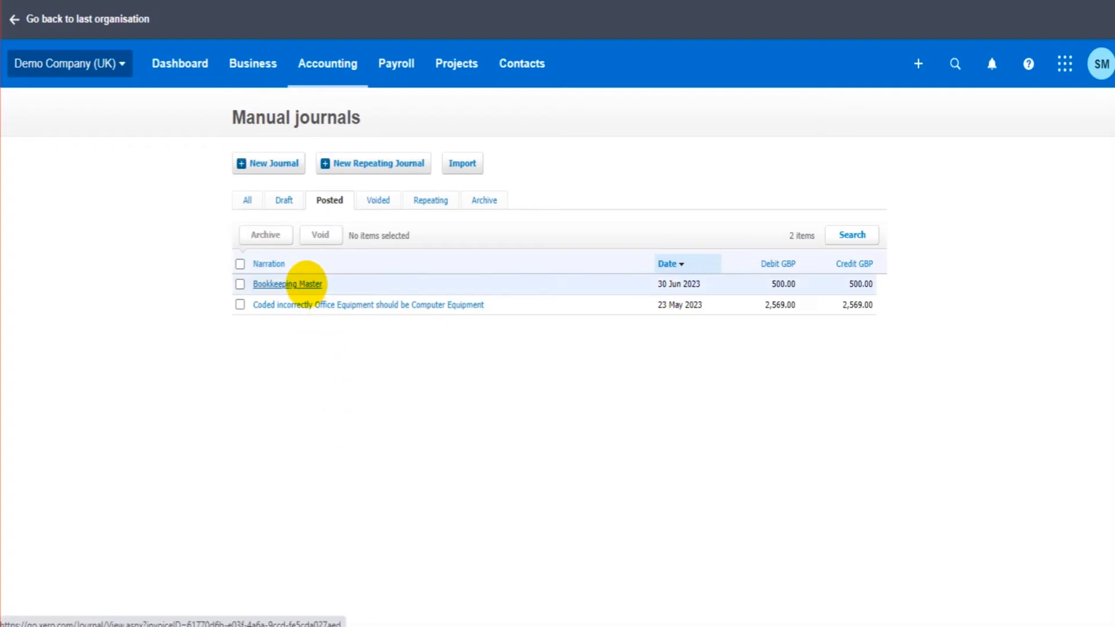
Open the posted "Bookkeeping Master" journal for editing and set the debit on the 400 - Advertising & Marketing line to 5,000
left_click(295, 282)
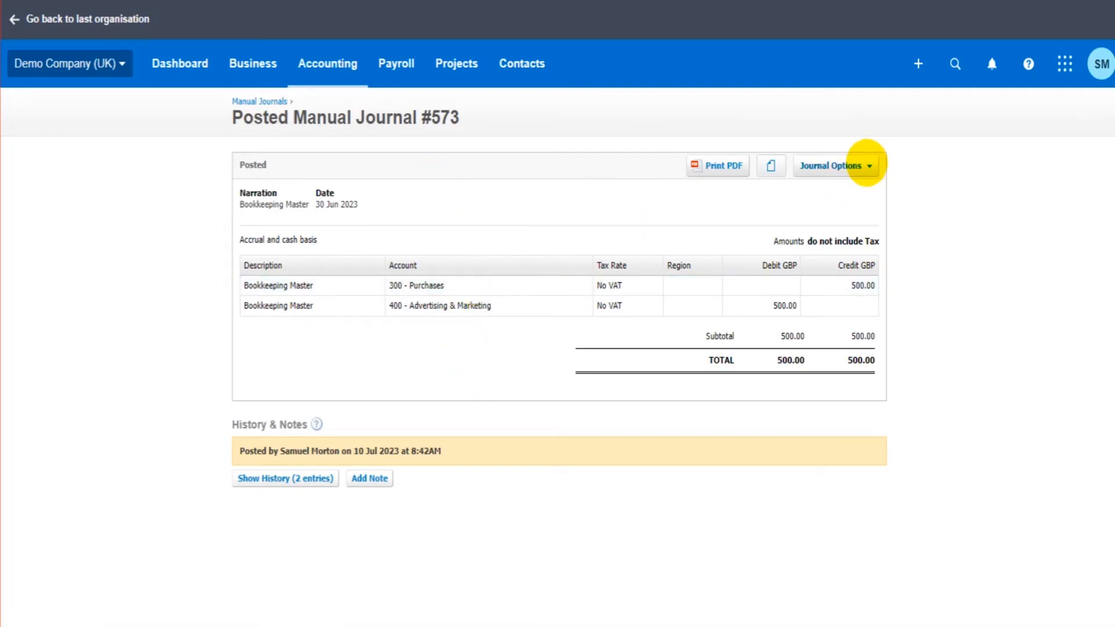
left_click(865, 165)
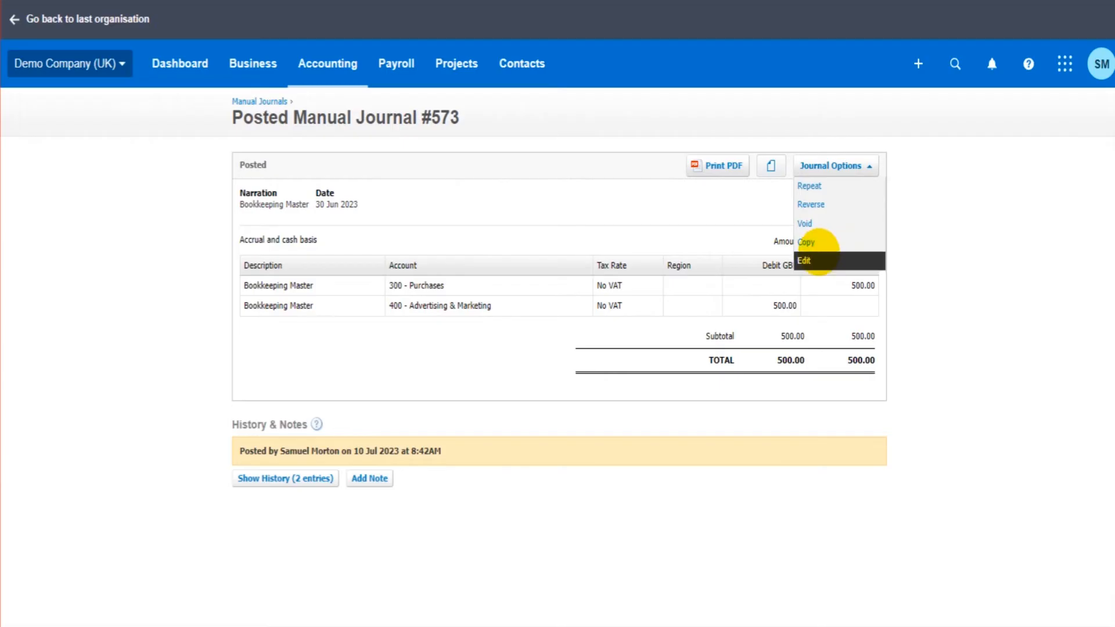
left_click(815, 253)
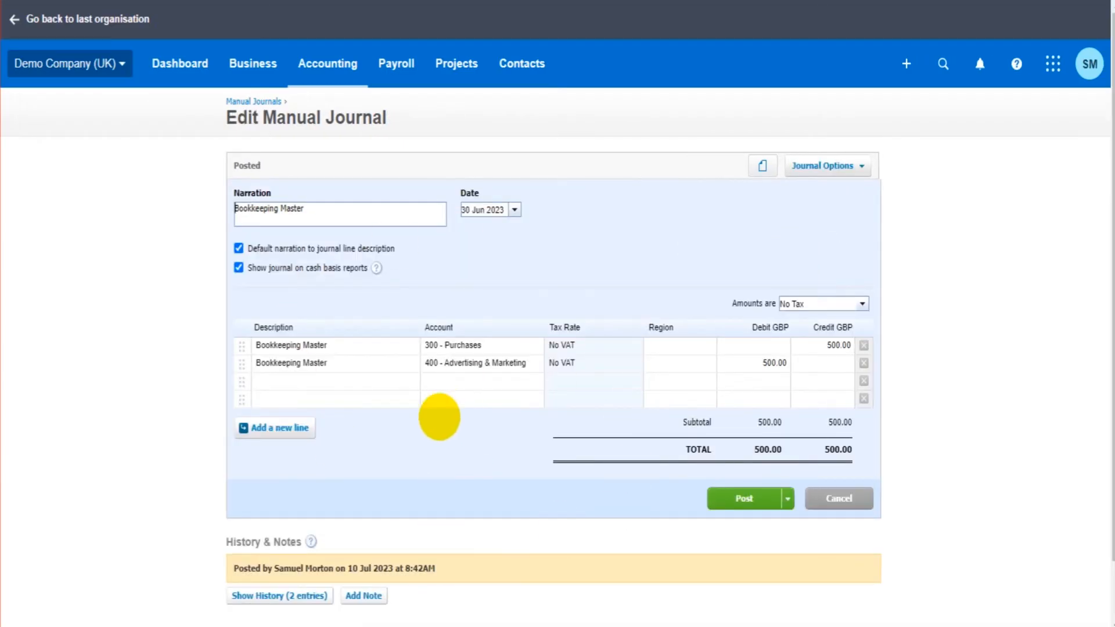
left_click(746, 355)
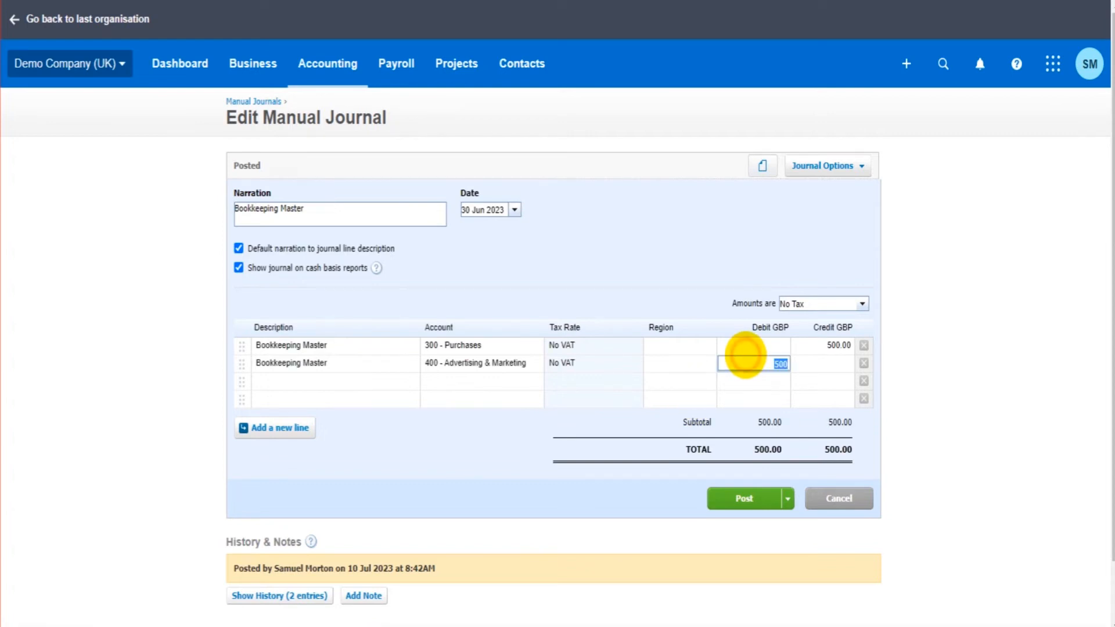
type("5,000")
key("Tab")
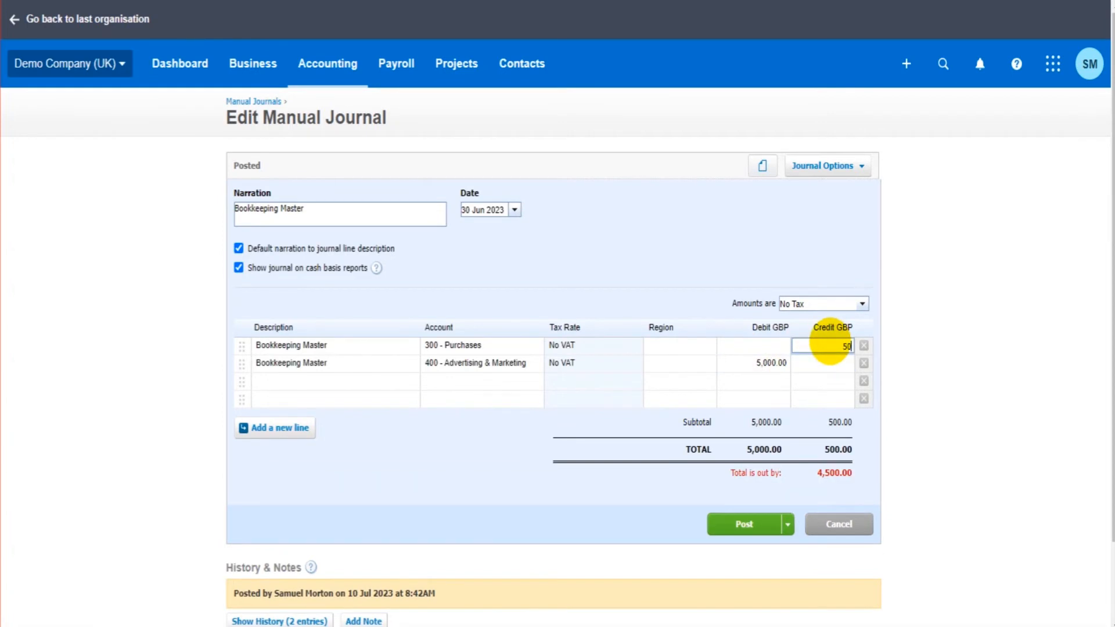
Set the credit on the 300 - Purchases line to 5,000 and post the edited journal
left_click(829, 344)
type("5000")
key("Tab")
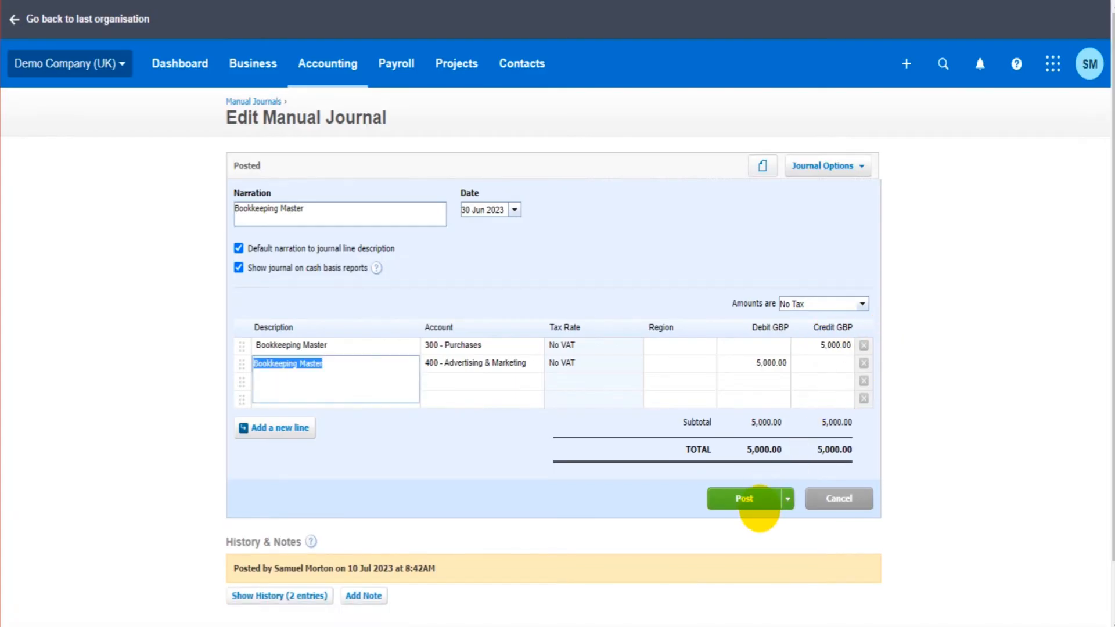
left_click(754, 502)
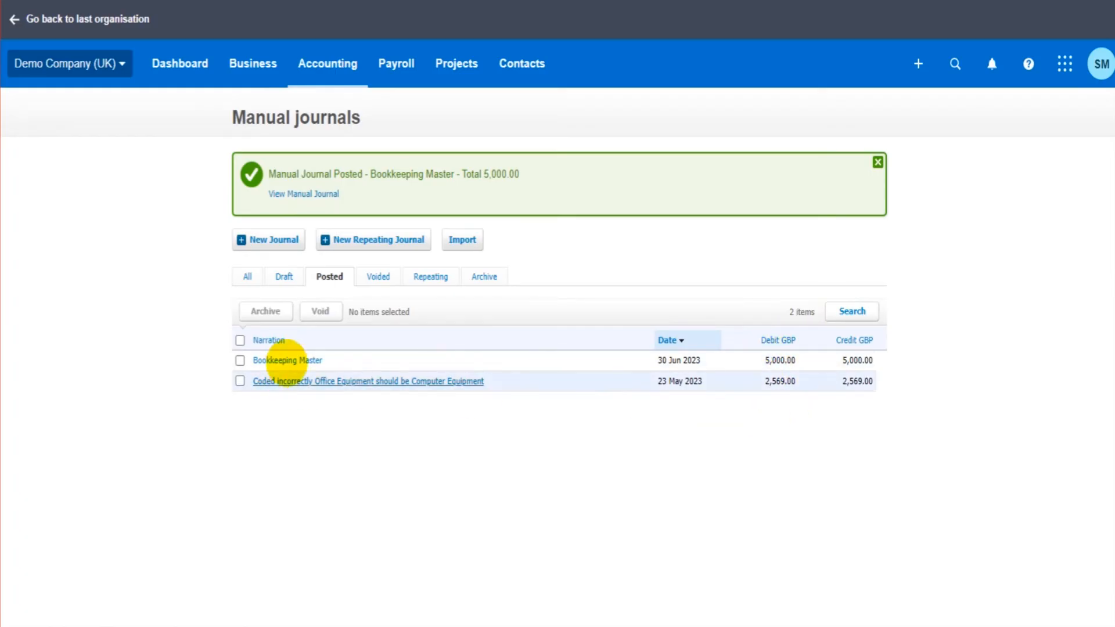
Copy the posted "Bookkeeping Master" journal, review the copied debit and credit amounts, and return to Manual journals without saving the copy
left_click(288, 360)
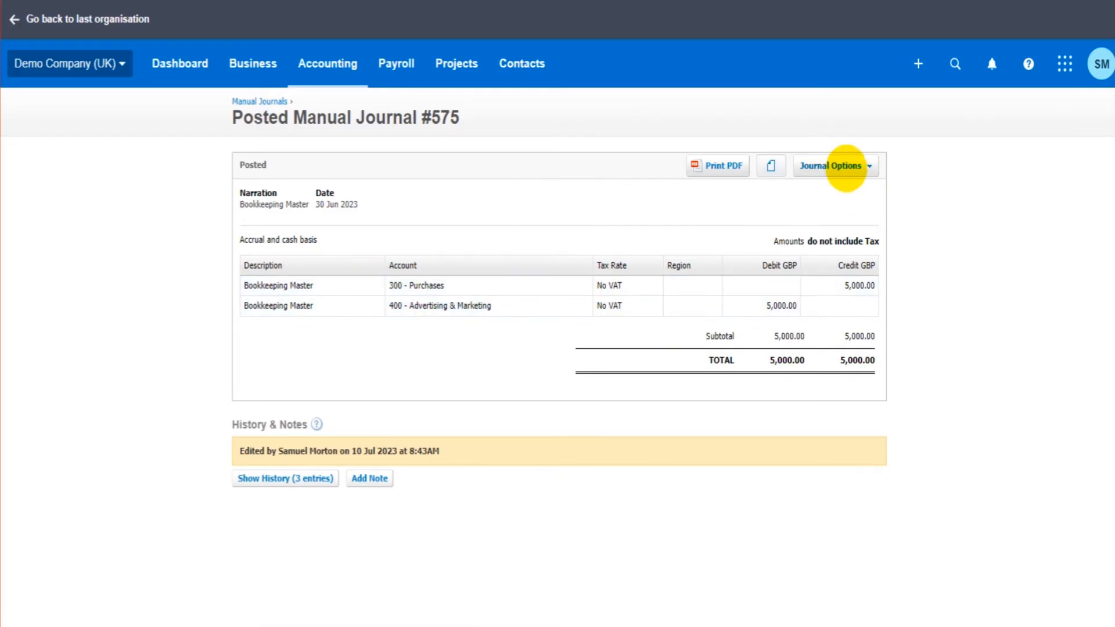
left_click(846, 166)
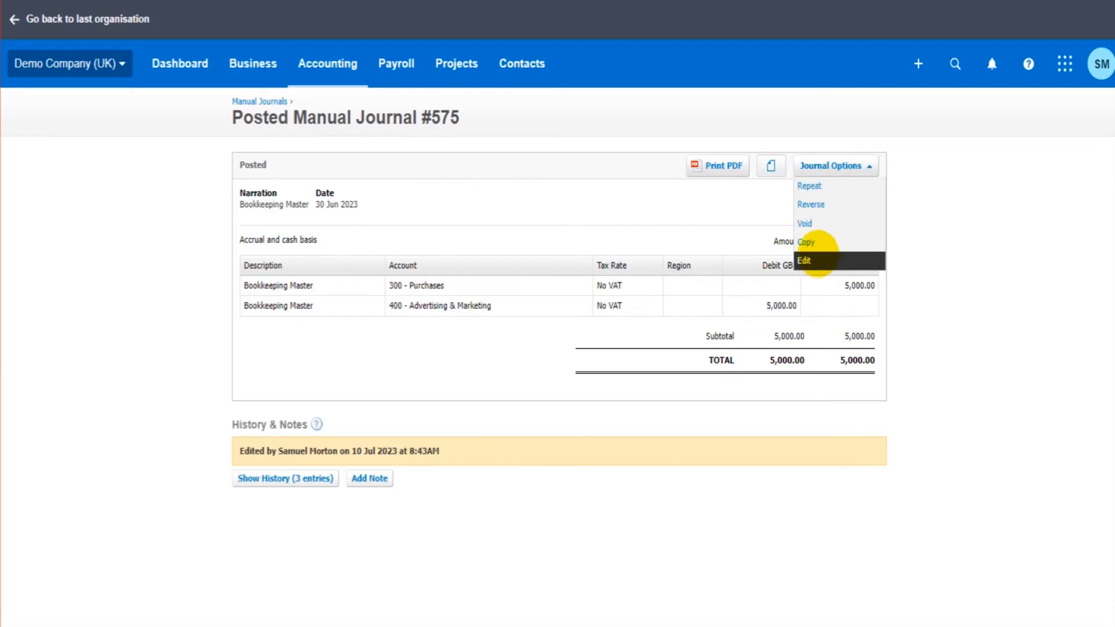
left_click(817, 243)
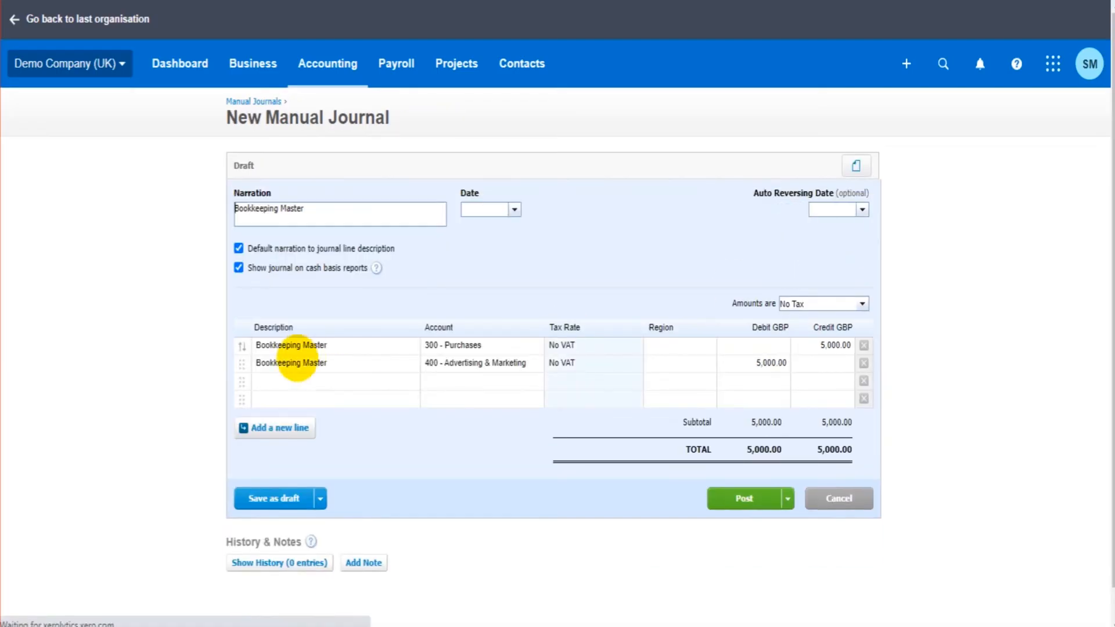
left_click(812, 347)
left_click(754, 363)
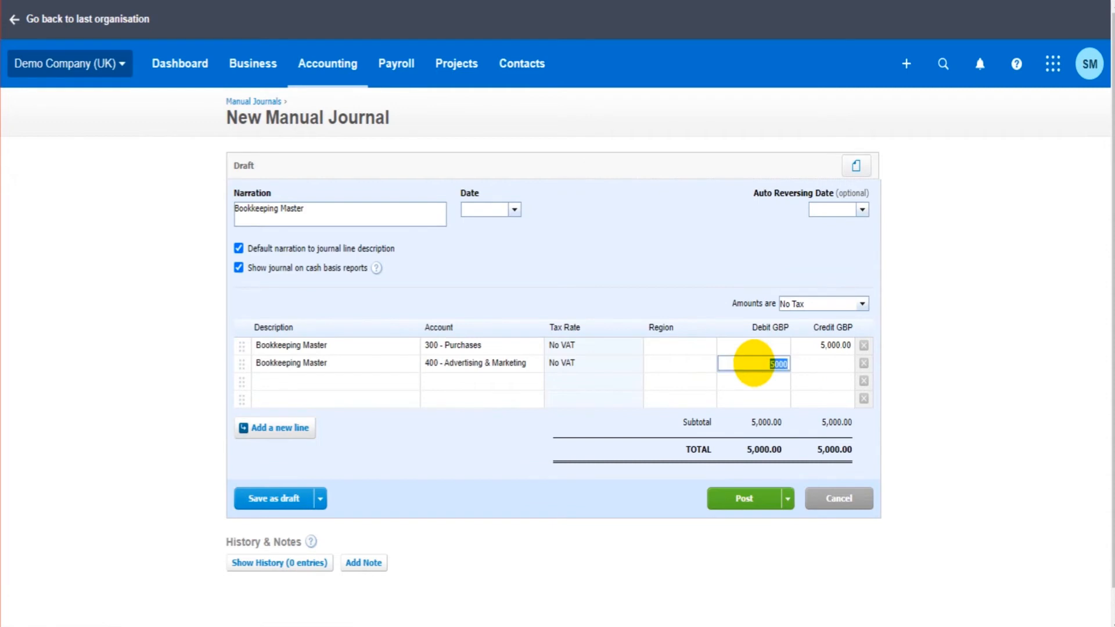
left_click(819, 347)
left_click(772, 364)
left_click(836, 345)
left_click(772, 364)
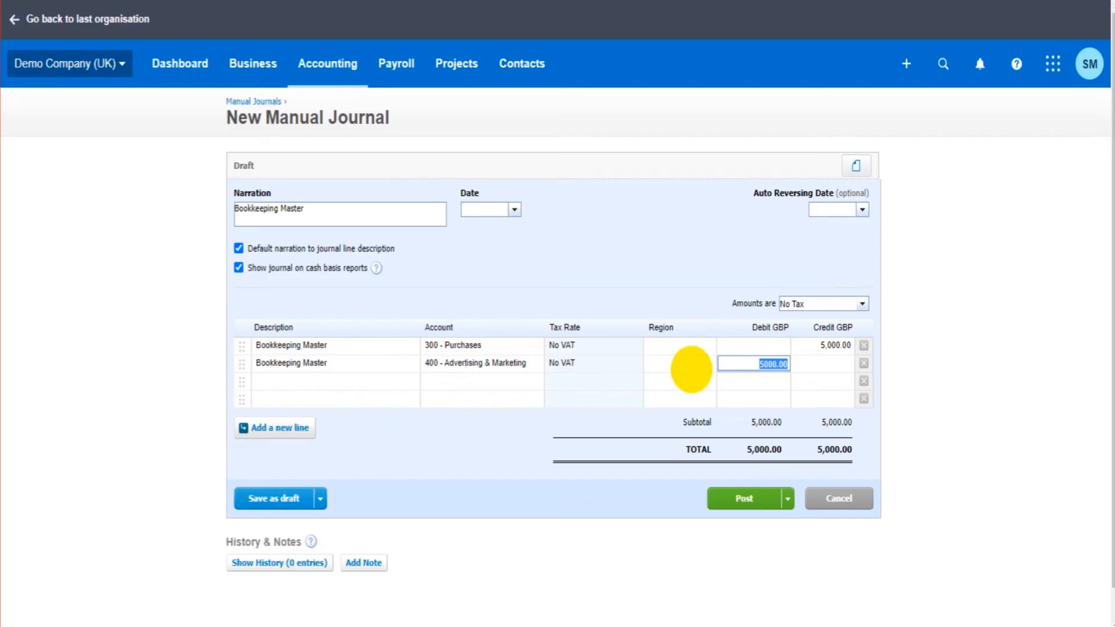
left_click(813, 348)
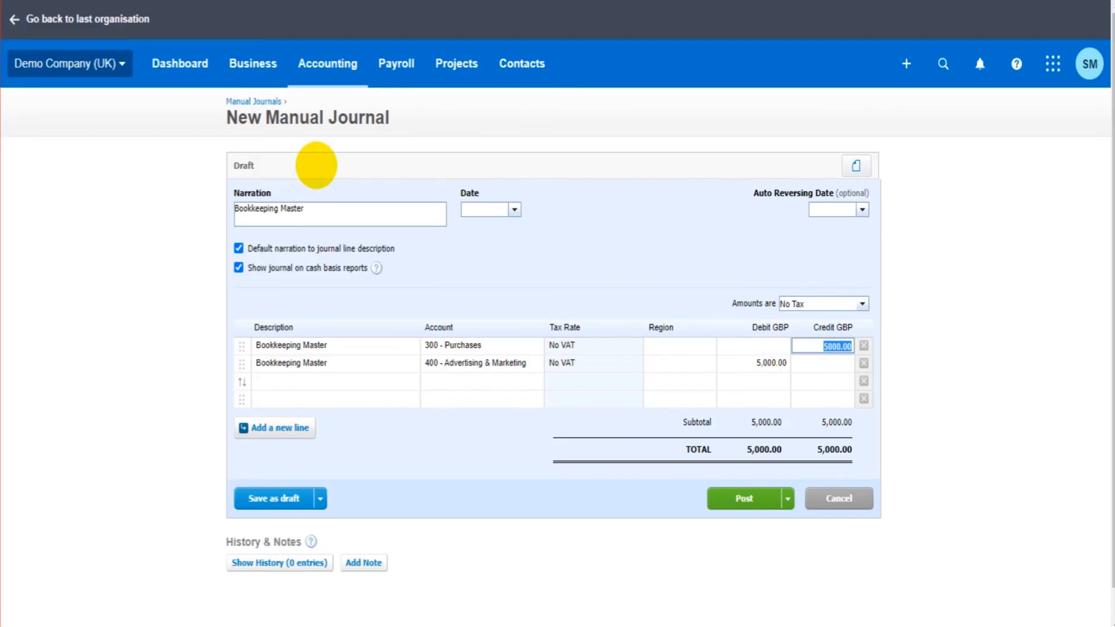
left_click(256, 102)
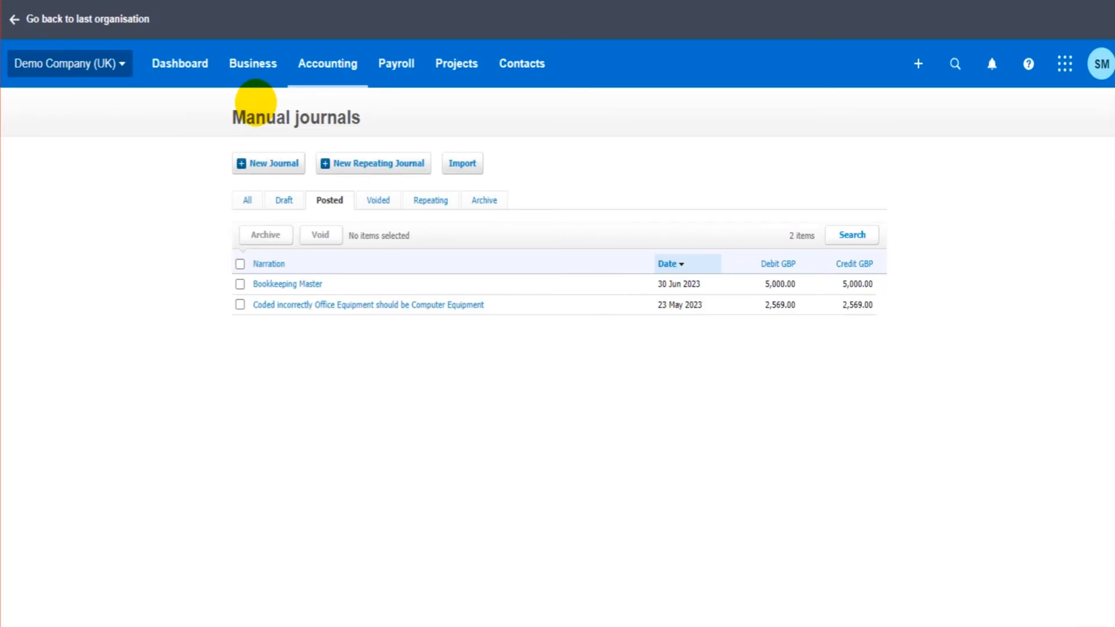
Create a new manual journal with the narration "Prepayments for July" and the date 30 Jun 2023
left_click(273, 163)
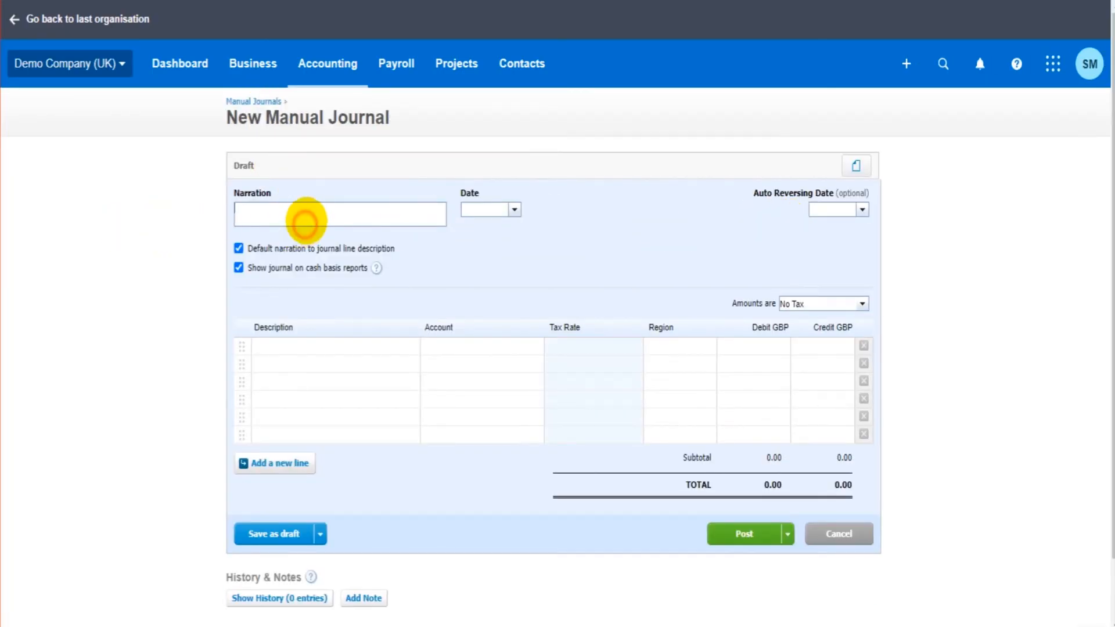
left_click(306, 219)
type("Prepay")
scroll(306, 220, "down", 1)
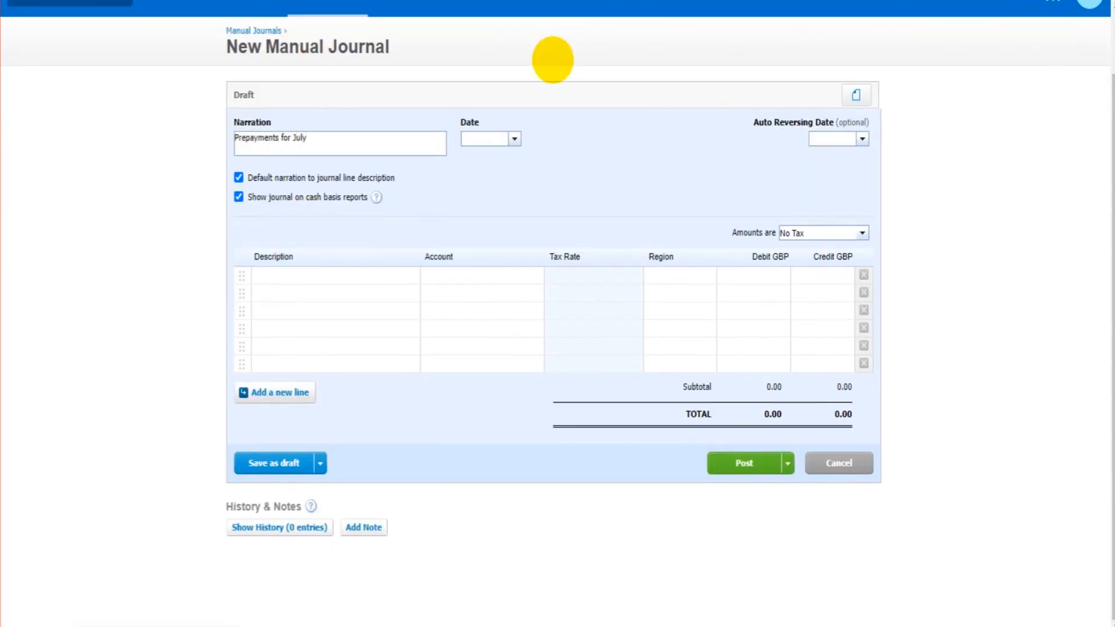
left_click(514, 137)
left_click(477, 160)
left_click(570, 265)
Fill in the first journal line with the default "Prepayments for July" description, account 620 - Prepayments and a debit of 25
left_click(354, 269)
key("Tab")
type("pre")
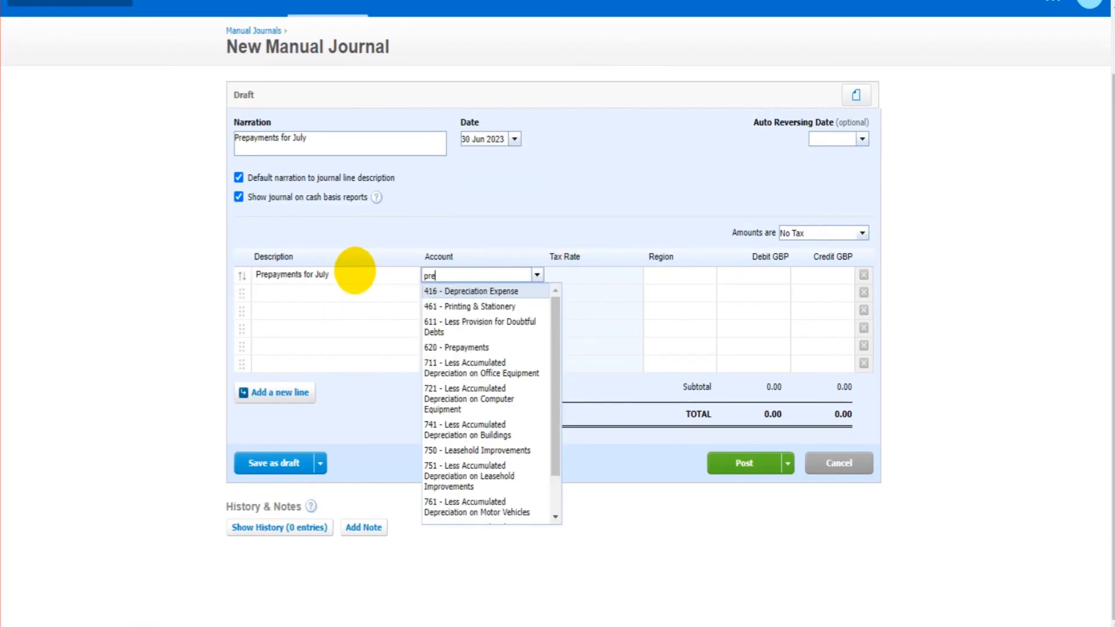
left_click(473, 306)
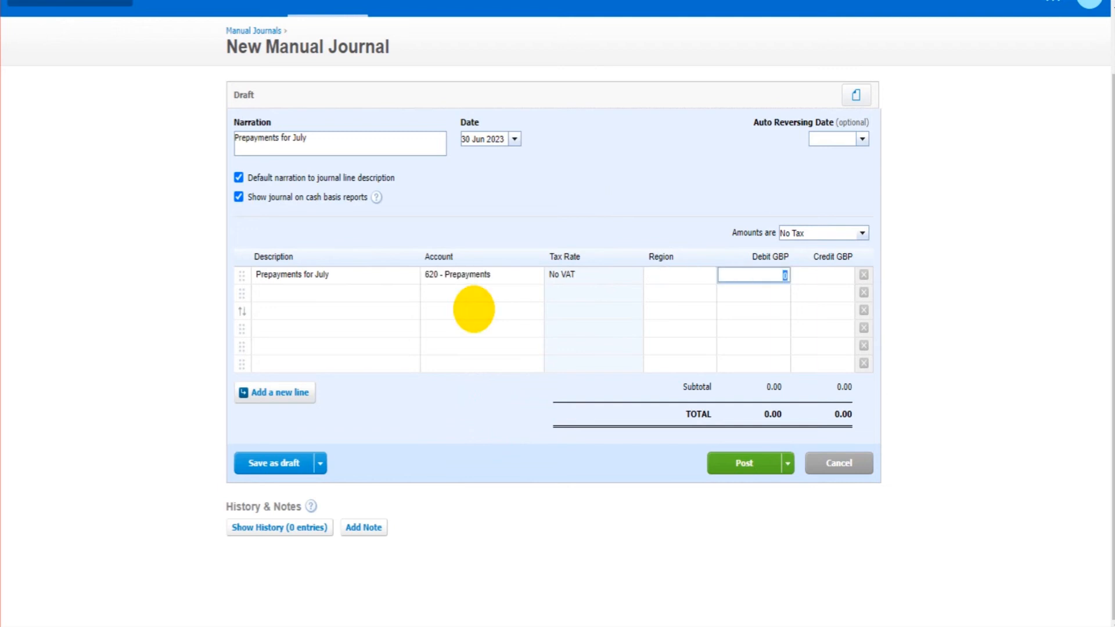
type("25")
key("Tab")
key("Tab")
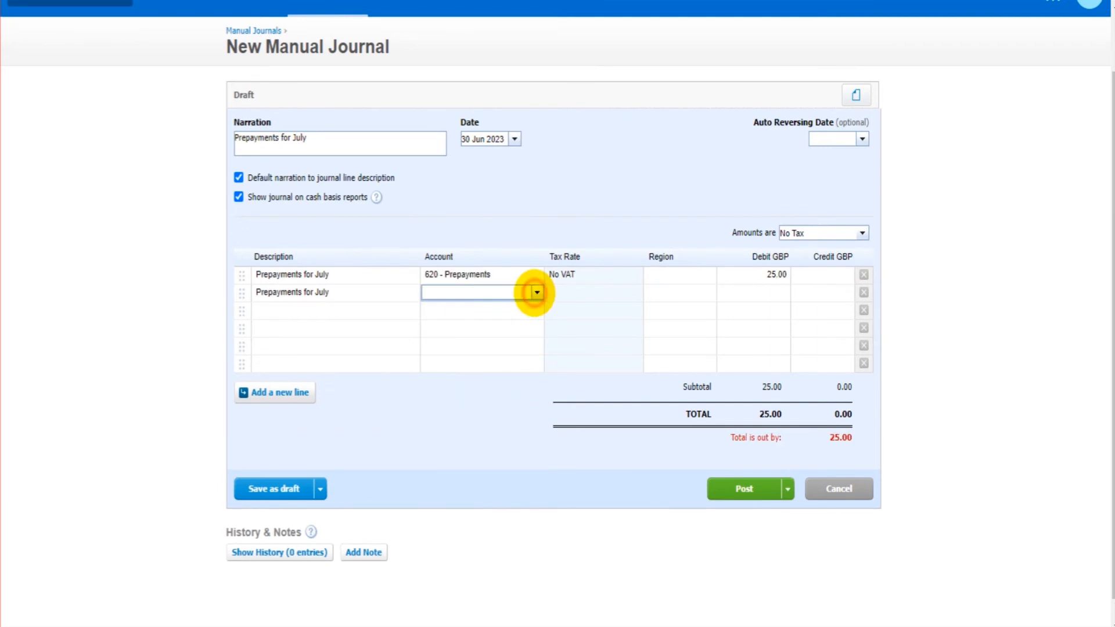
Complete the second journal line with account 408 - Cleaning and a credit of 25, and remove the surplus third line
left_click(535, 292)
left_click(477, 443)
key("Tab")
key("Tab")
key("Tab")
key("Tab")
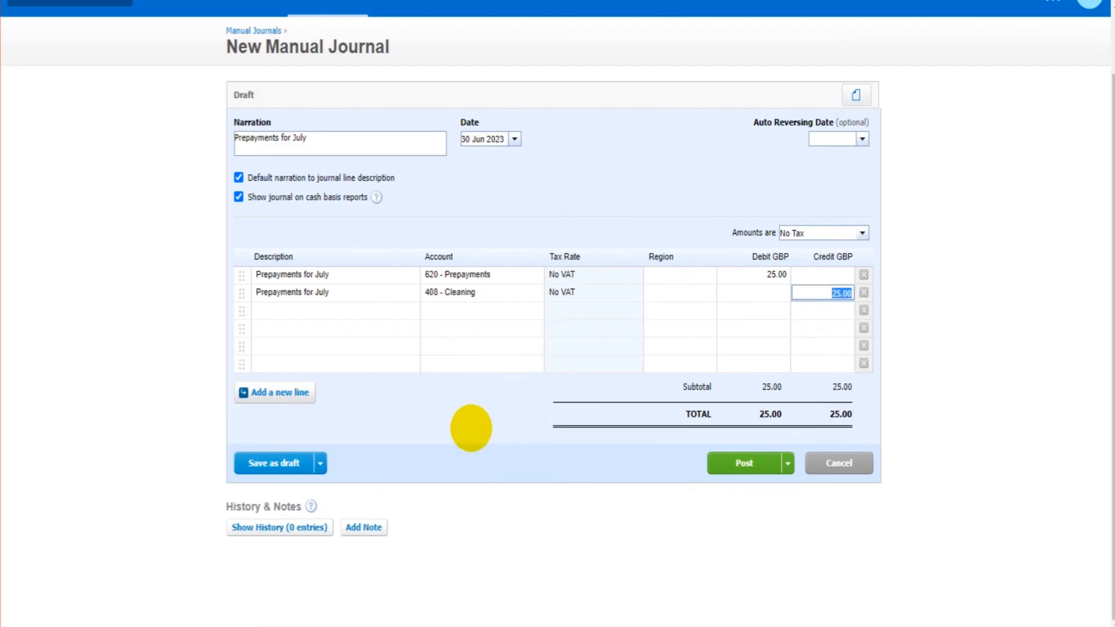
key("Tab")
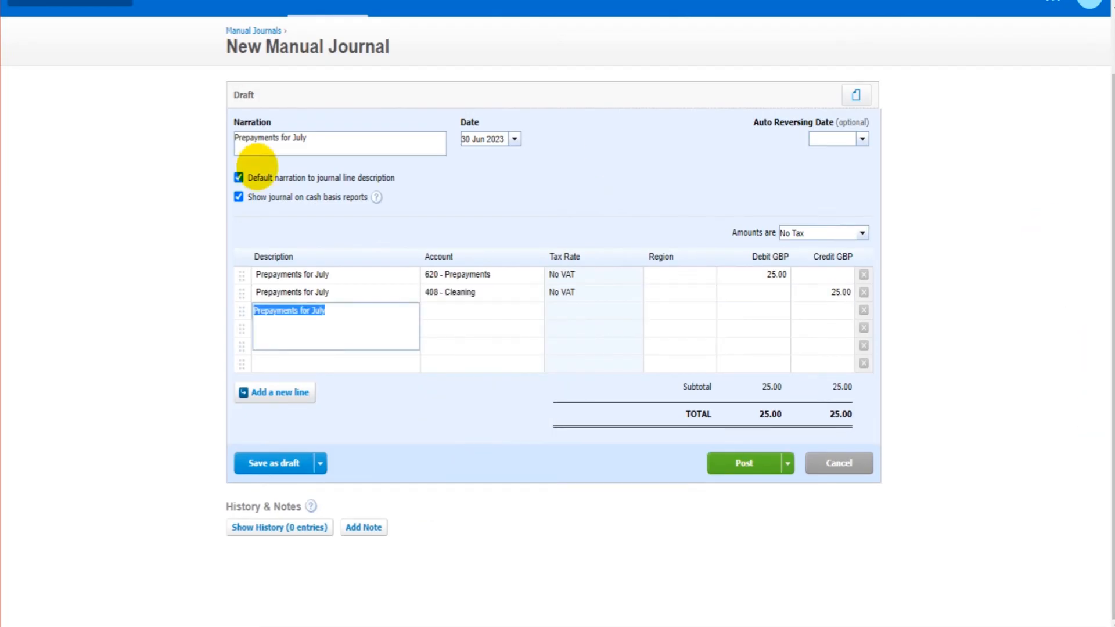
left_click(863, 310)
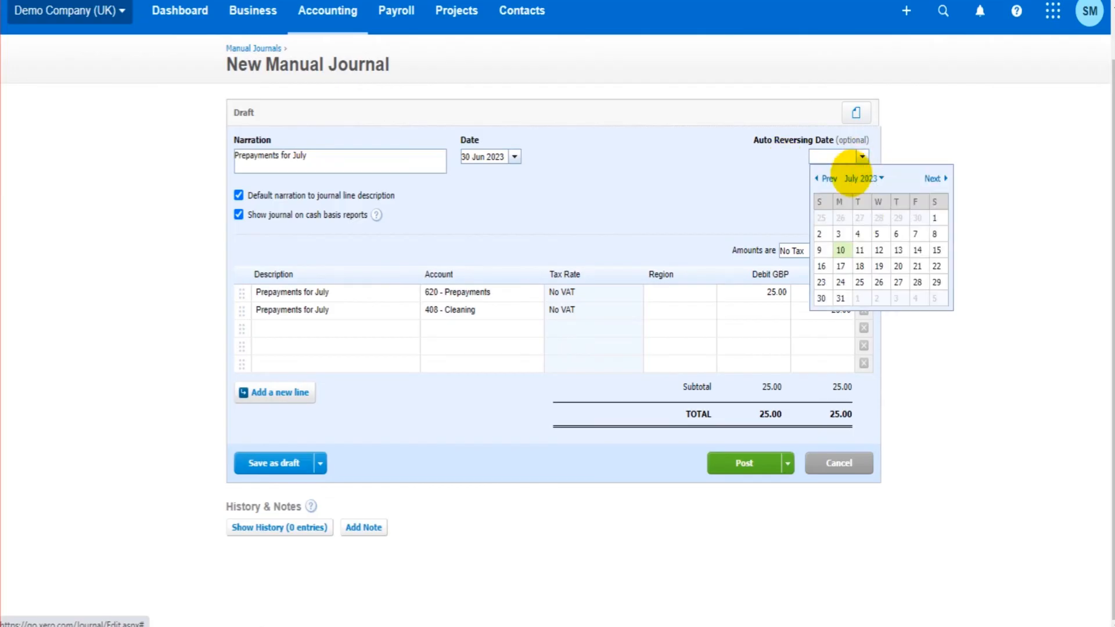
Set the auto reversing date to 1 Jul 2023 and post the "Prepayments for July" journal
left_click(935, 217)
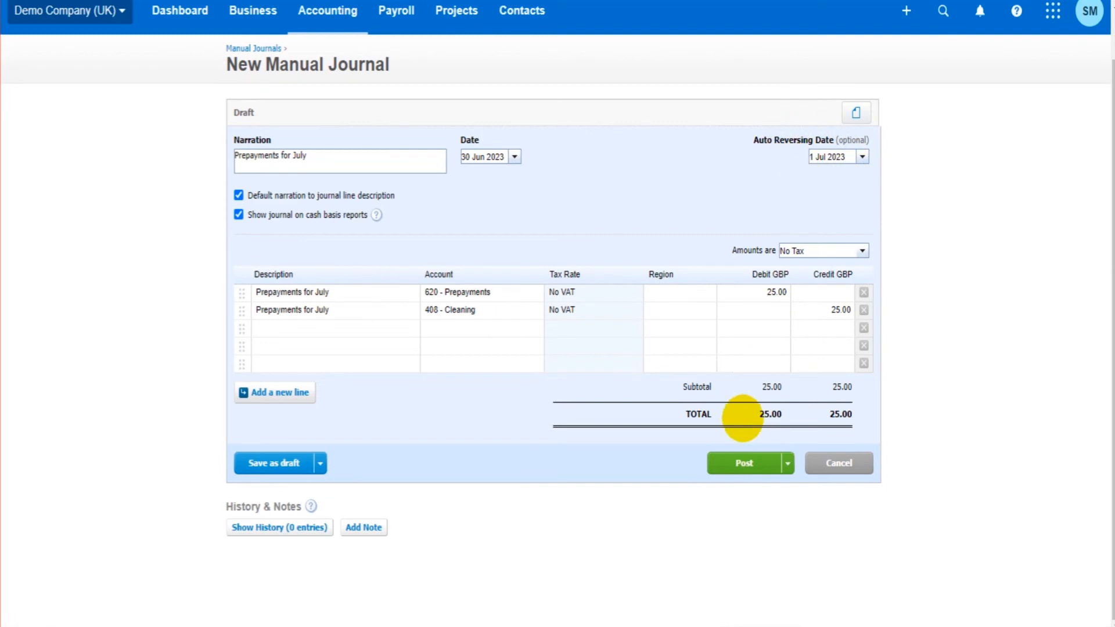
left_click(744, 461)
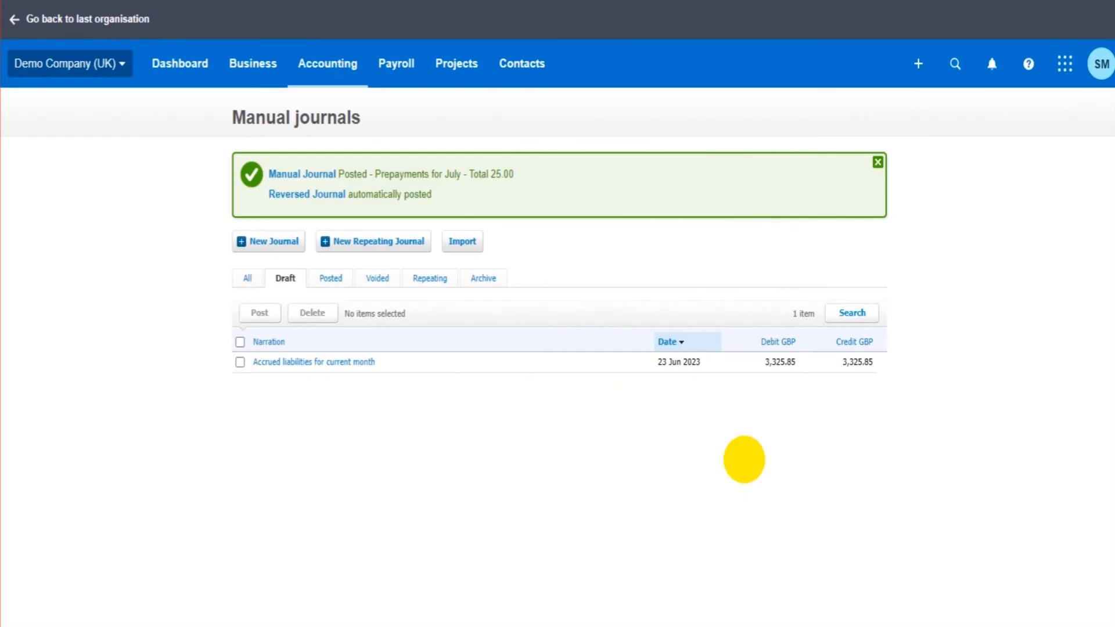
List the posted manual journals and start a new repeating journal
left_click(331, 279)
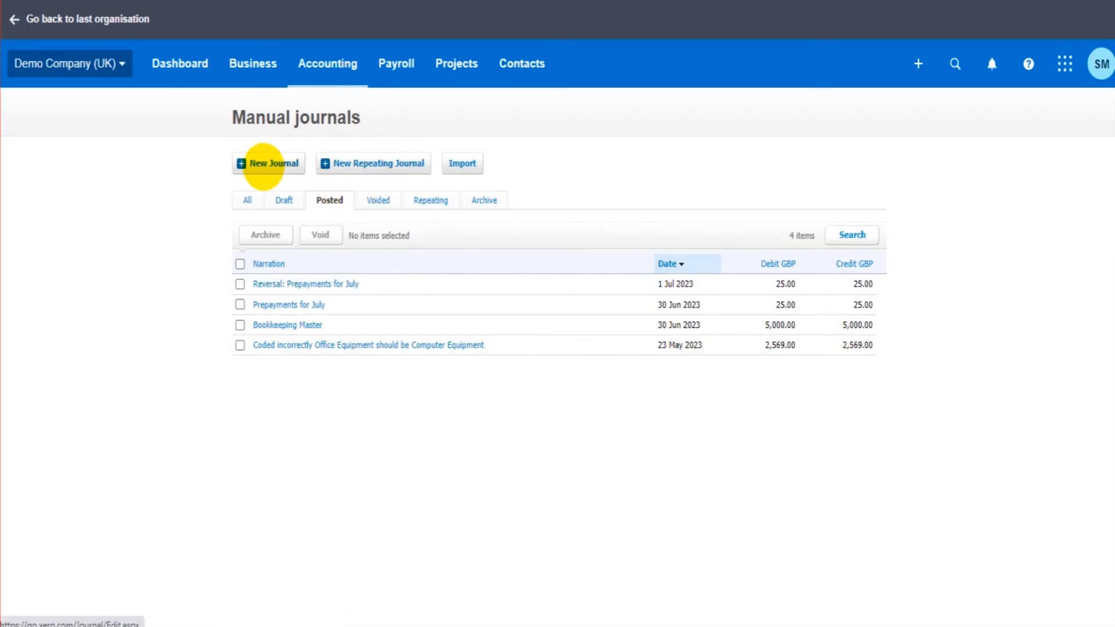
left_click(264, 163)
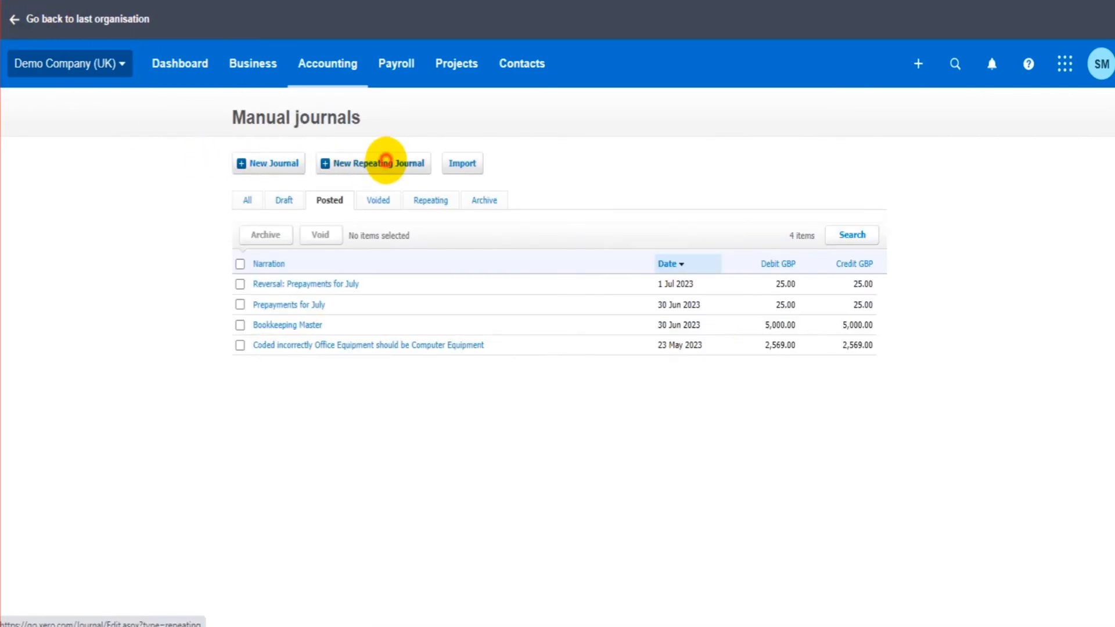
left_click(385, 170)
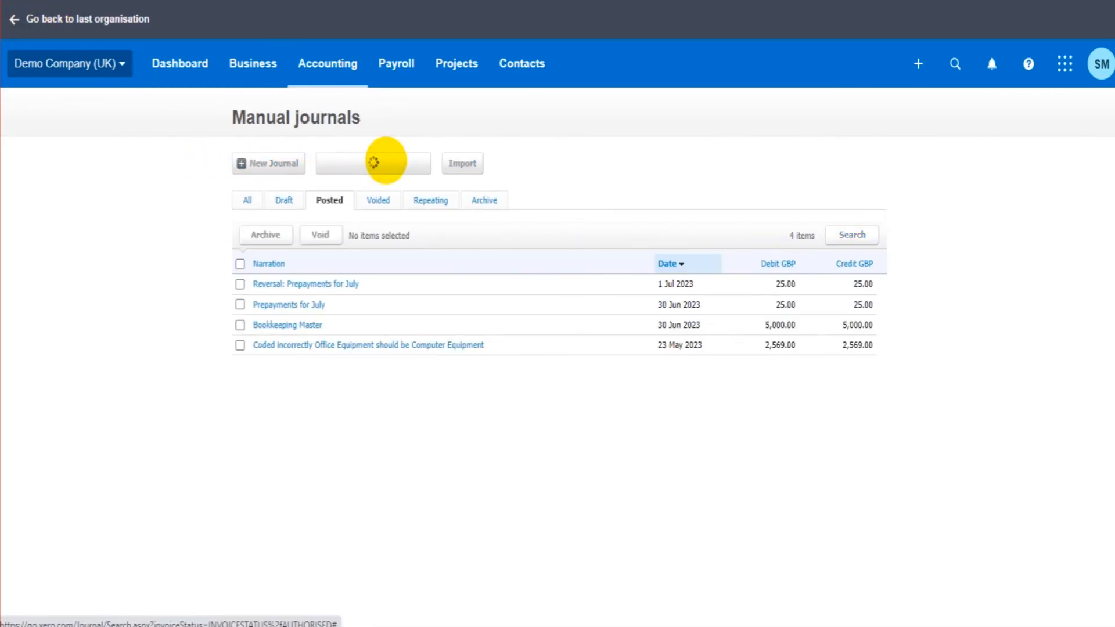
Examine the repeating journal's line entry grid, its repeat interval options and the calendar for the first journal date
scroll(418, 472, "down", 3)
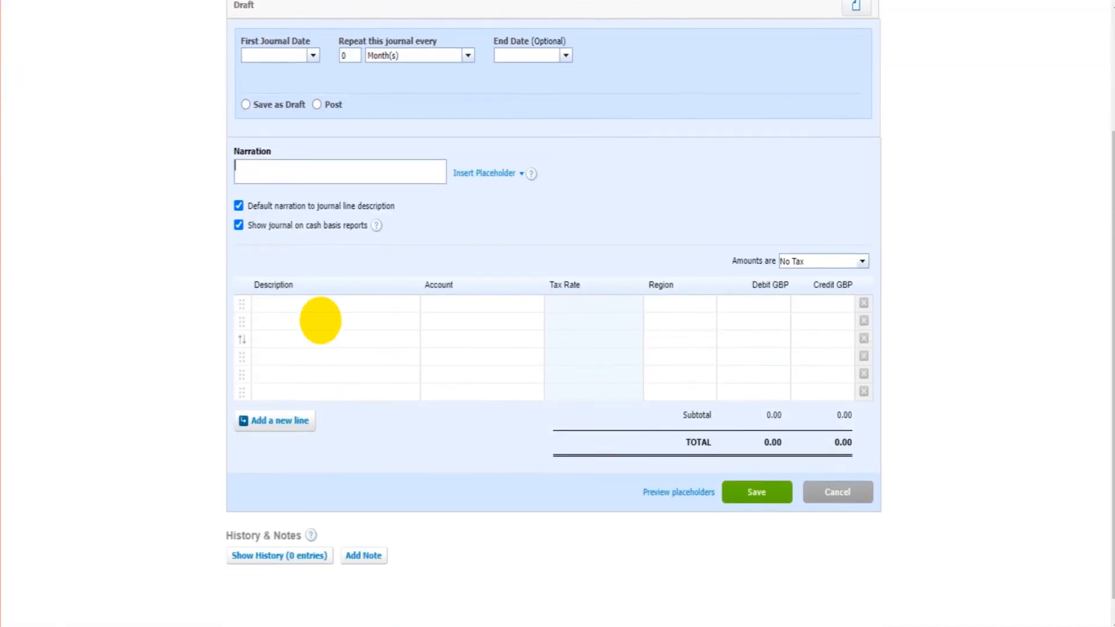
left_click(331, 303)
left_click(348, 365)
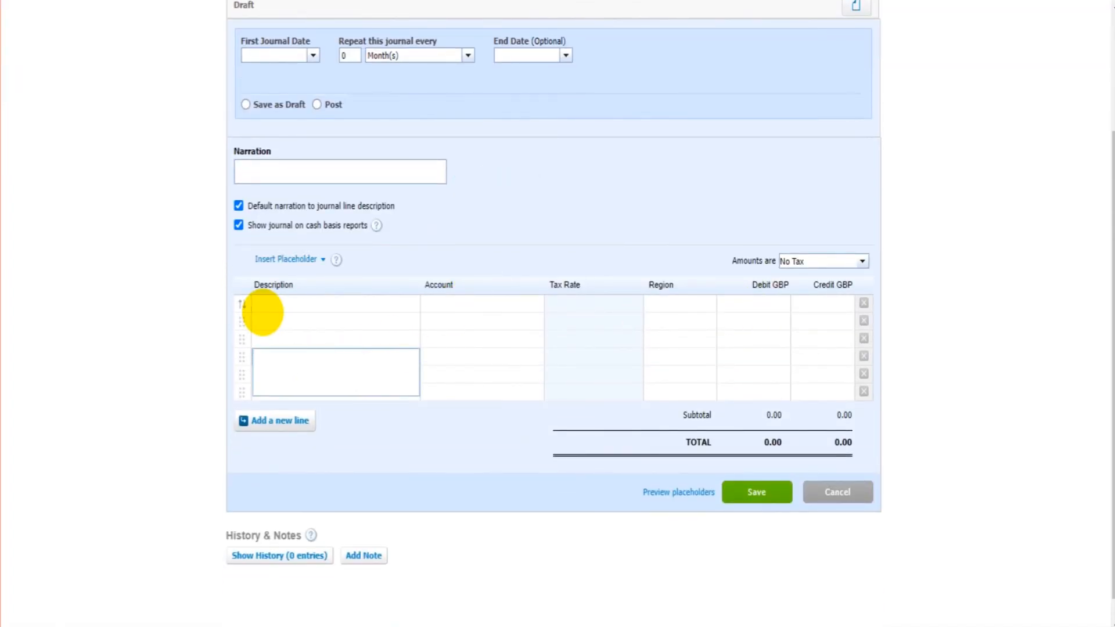
left_click(353, 311)
scroll(407, 296, "up", 2)
scroll(407, 296, "up", 2)
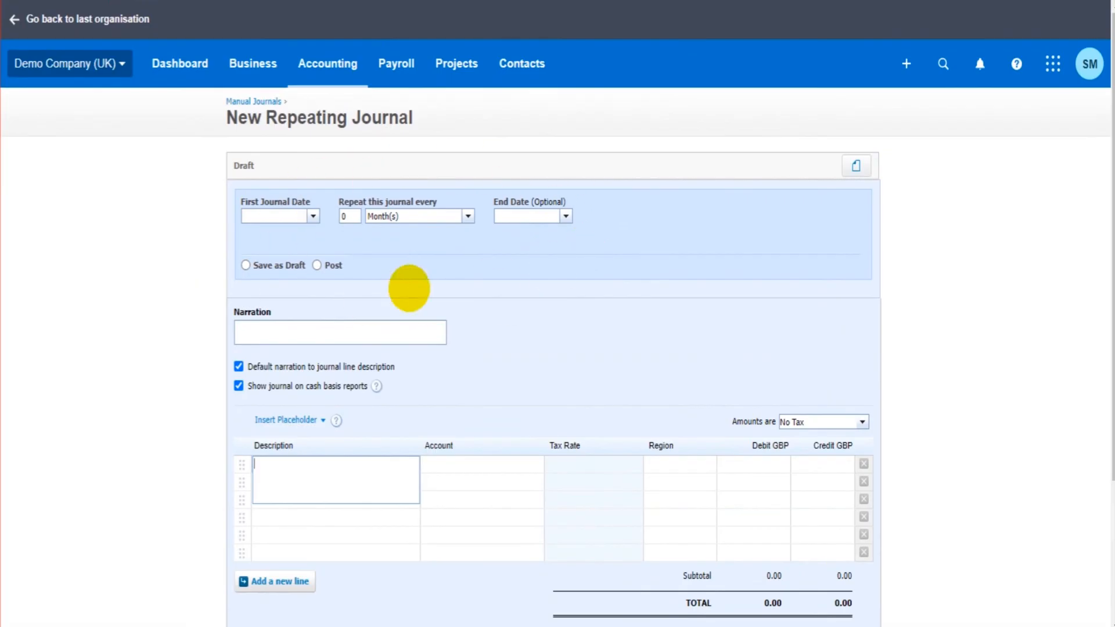
left_click(436, 212)
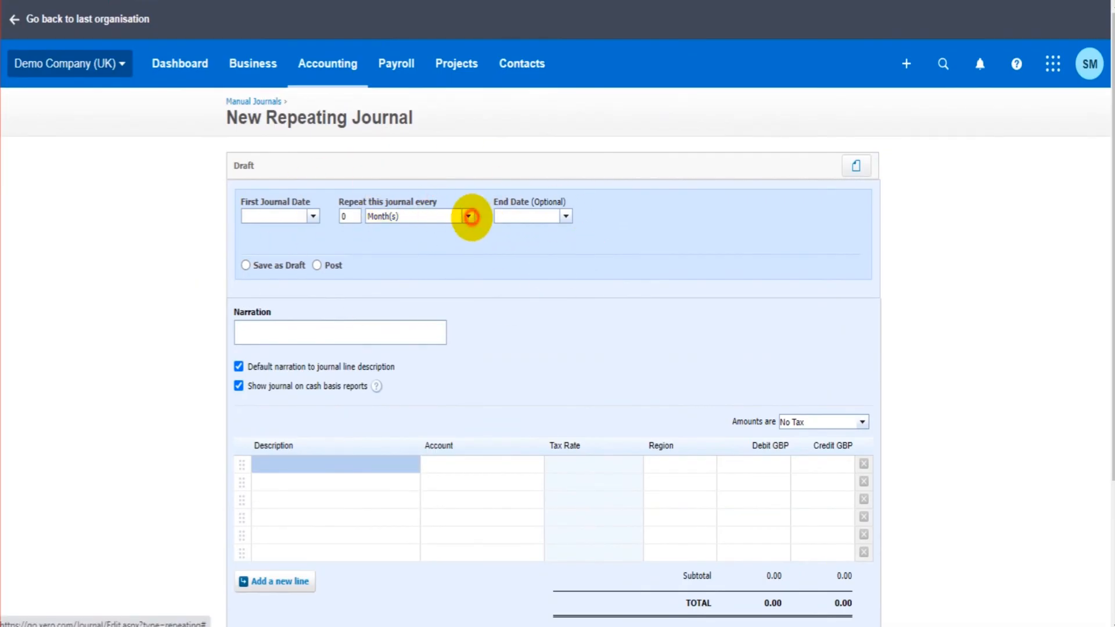
left_click(468, 217)
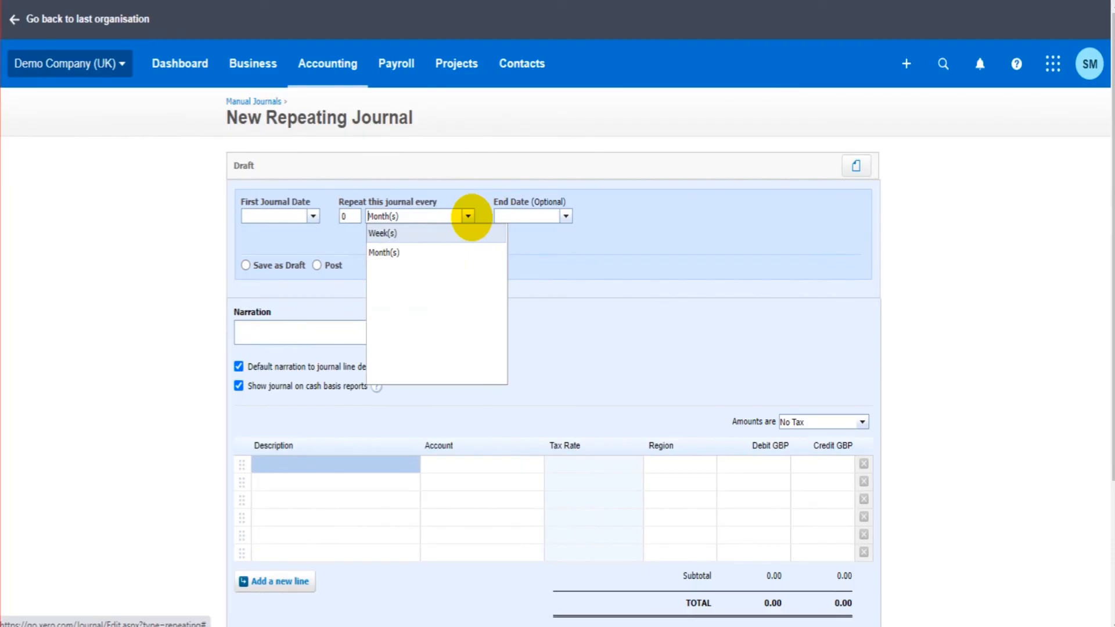
left_click(222, 263)
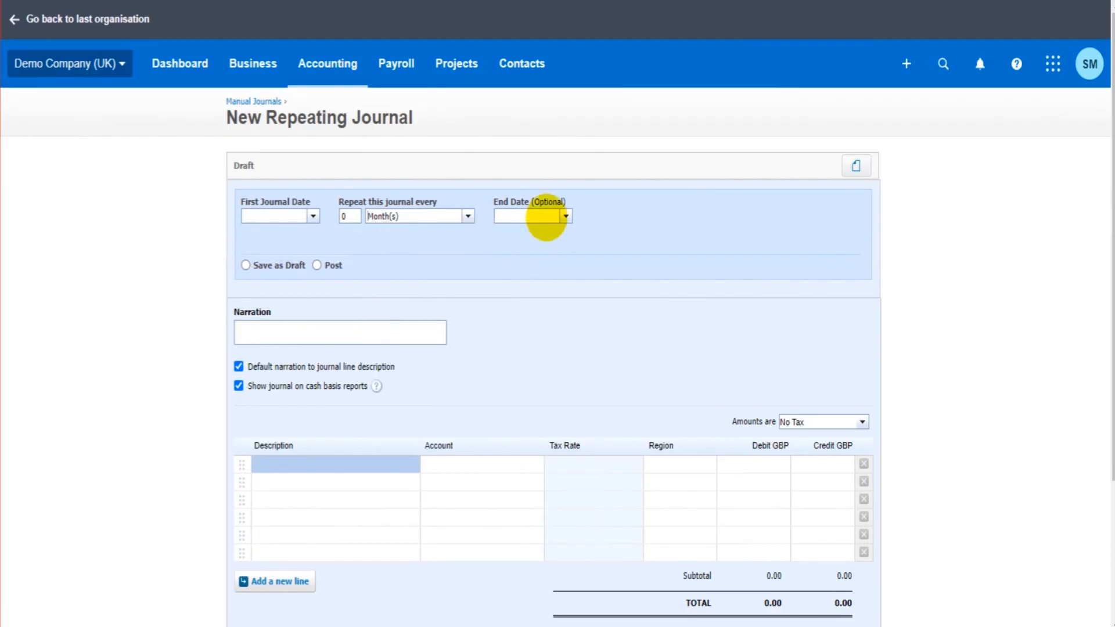
left_click(313, 216)
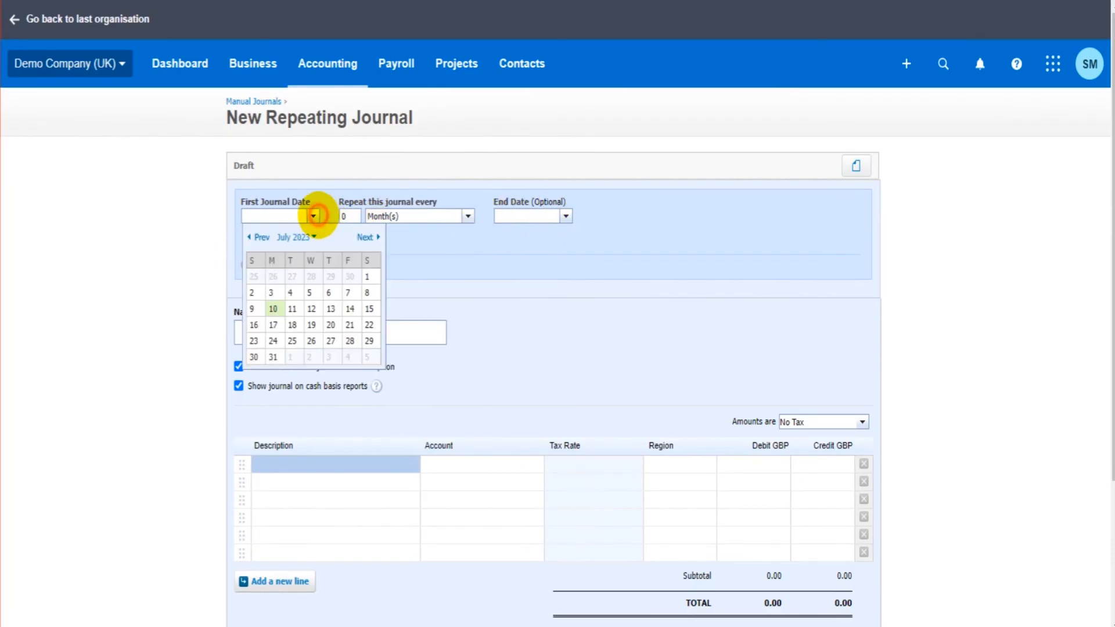
left_click(137, 286)
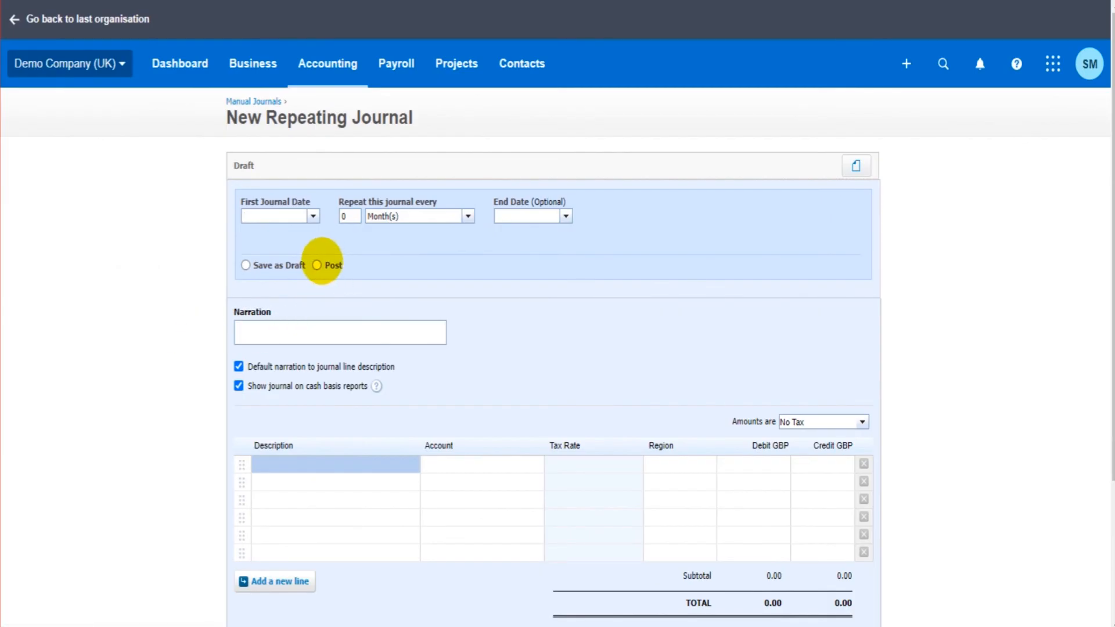
Try a first journal date of 10 Jul 2023 with the Post and Save as Draft options, and leave the repeating journal unsaved
left_click(317, 266)
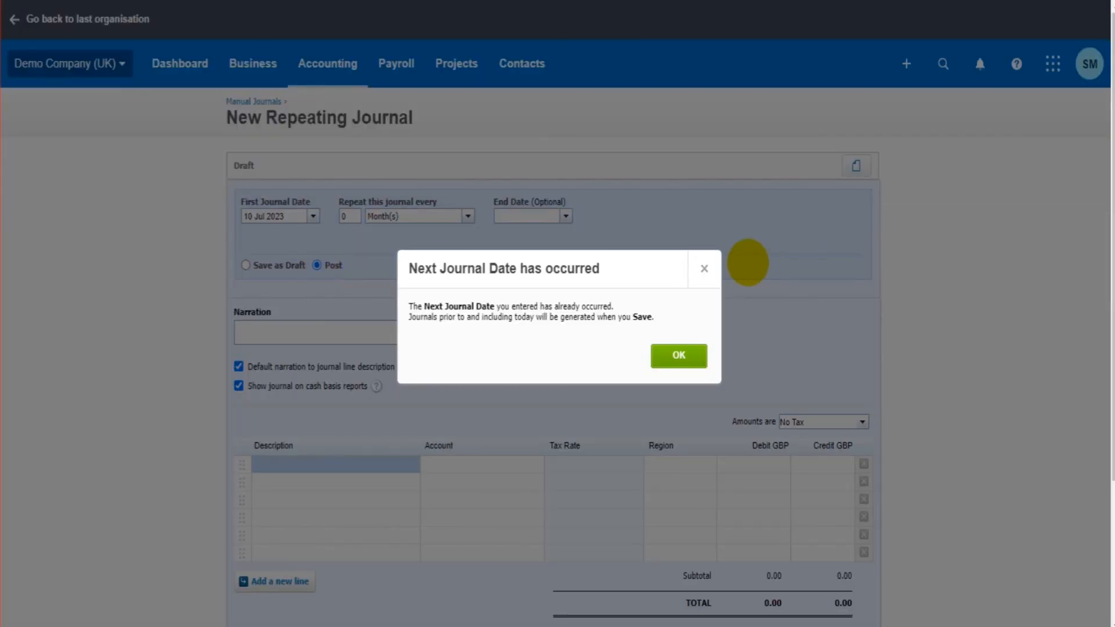
left_click(701, 264)
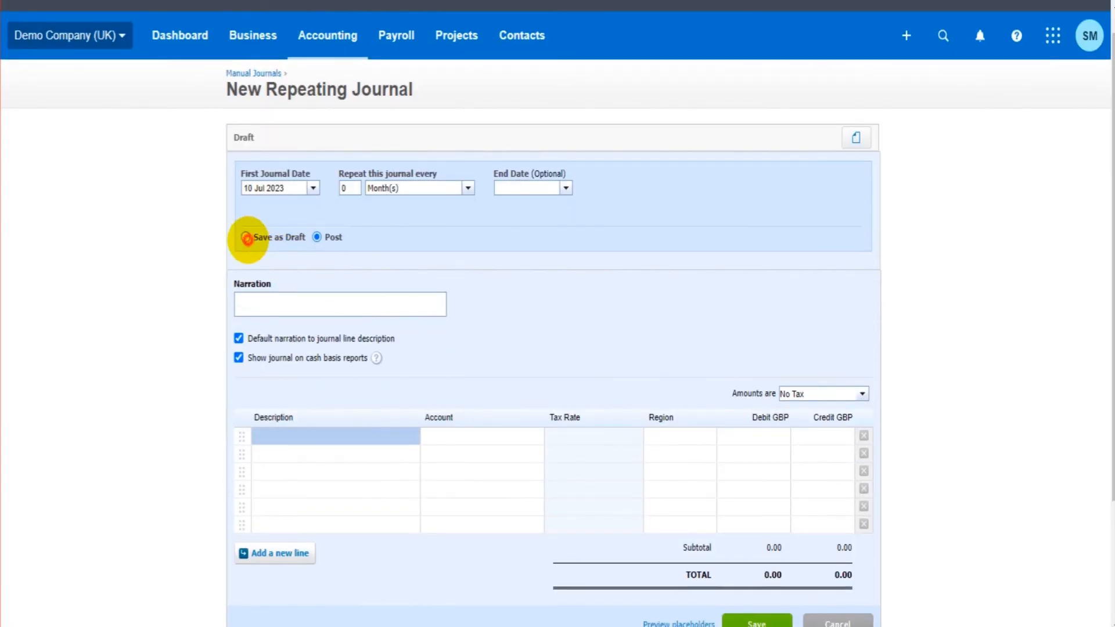
left_click(245, 236)
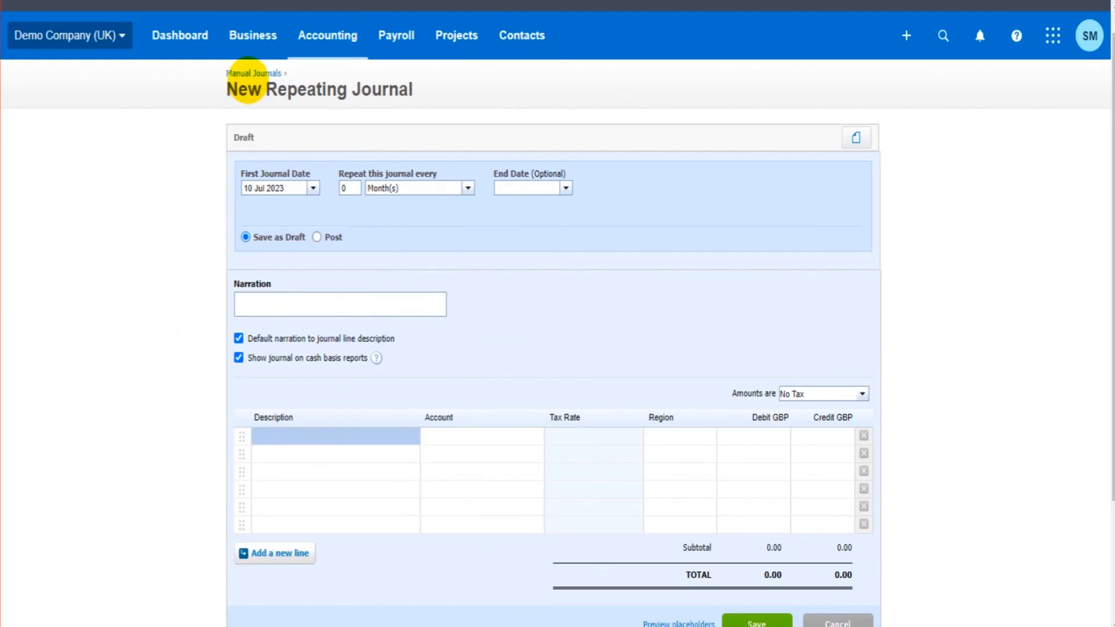
left_click(252, 72)
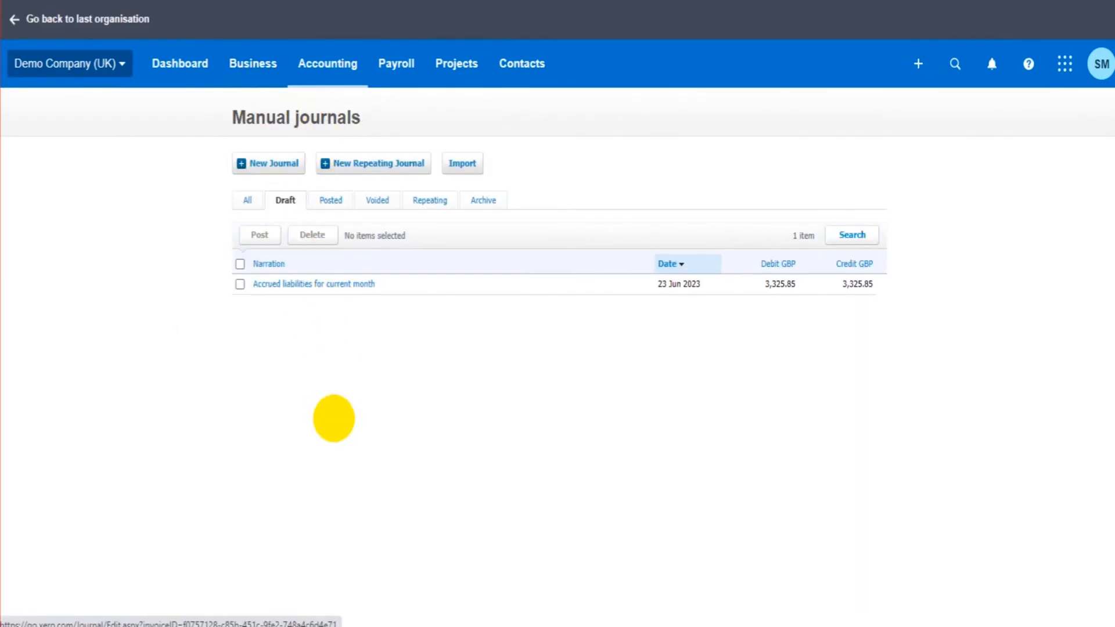
Post the draft journal "Accrued liabilities for current month" and list the posted journals
left_click(341, 284)
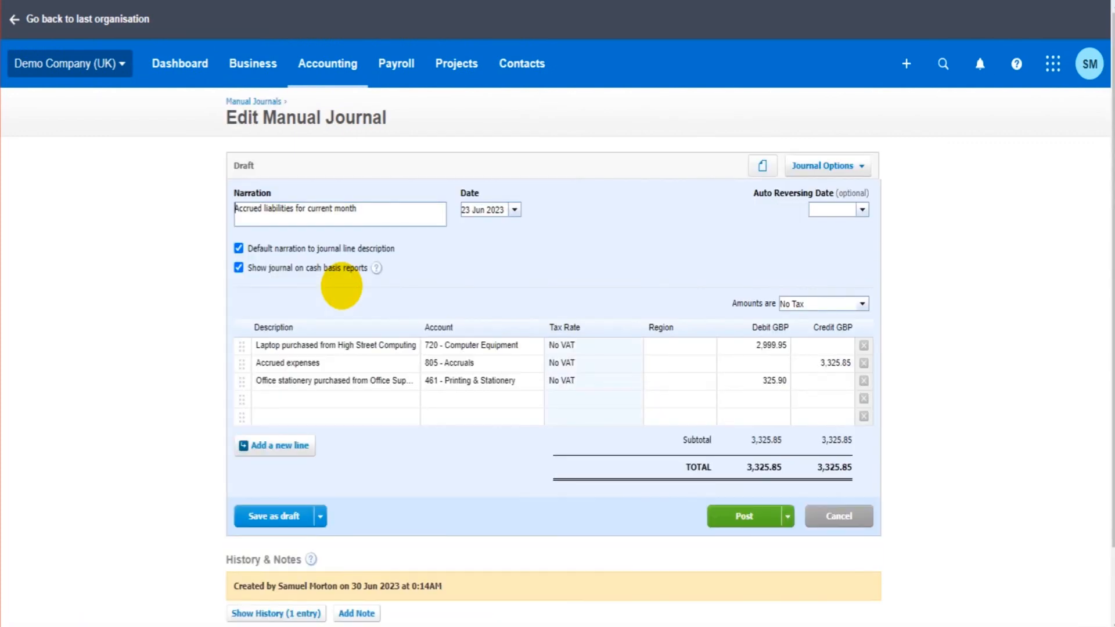
left_click(748, 515)
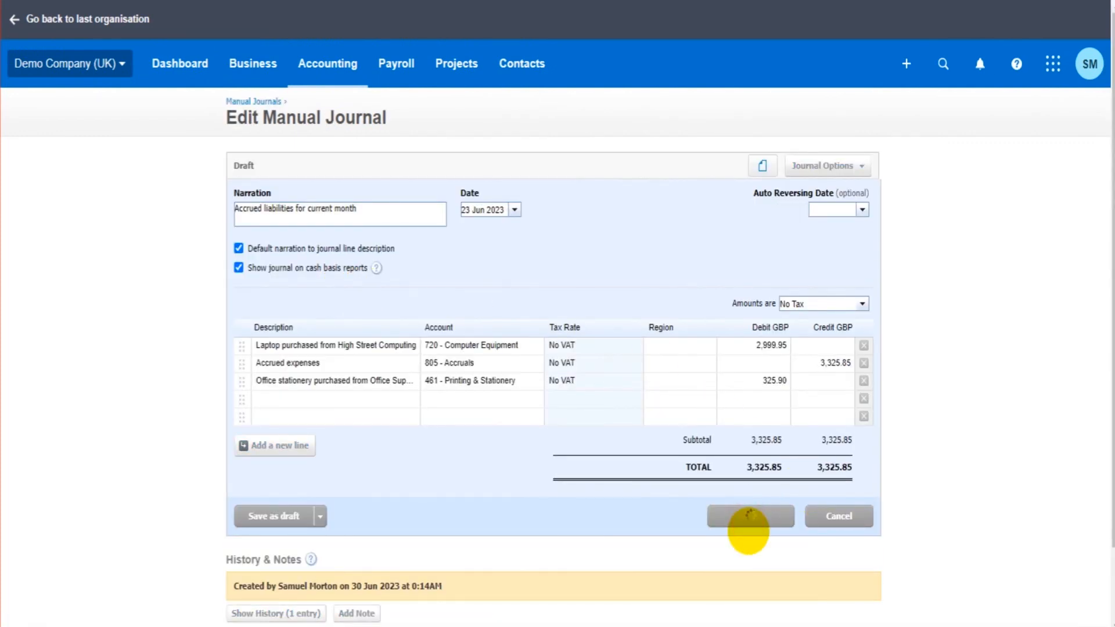
left_click_drag(247, 304, 371, 304)
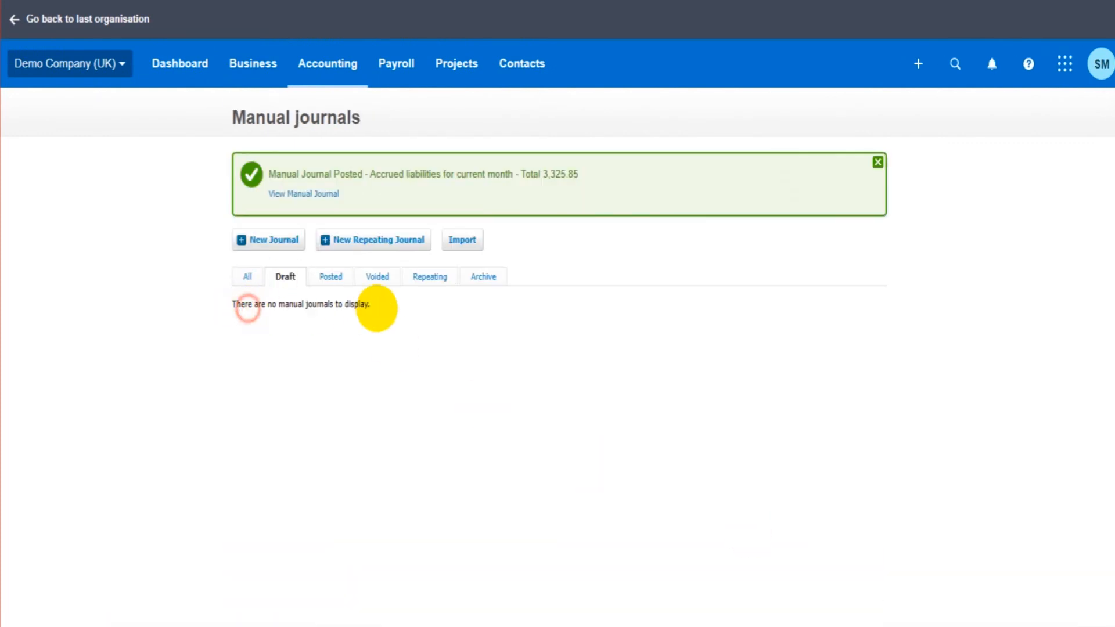
left_click(330, 276)
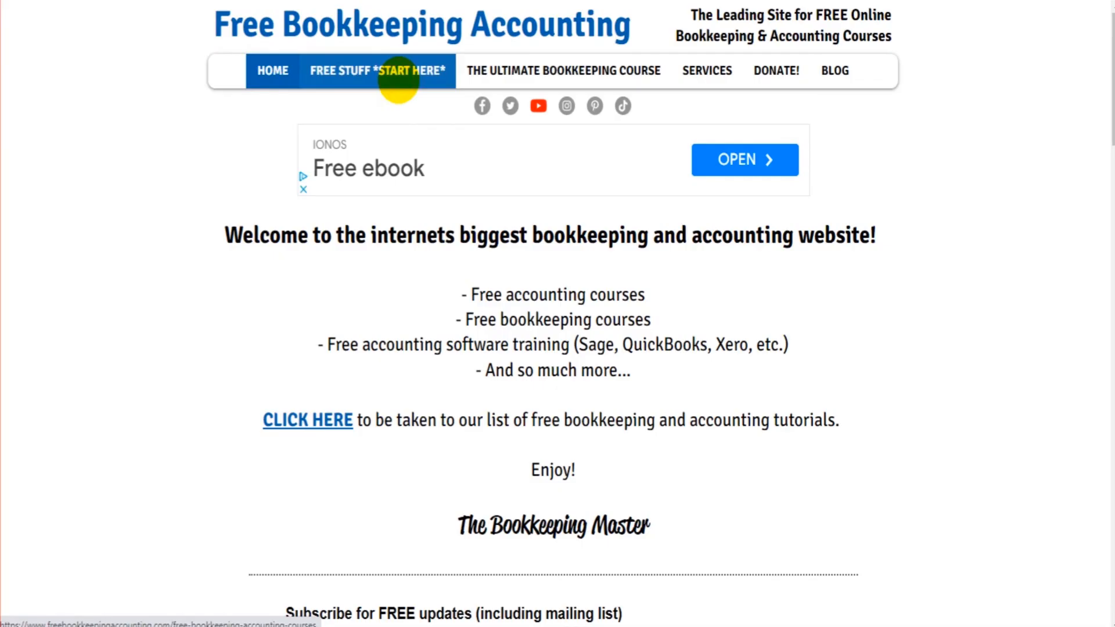
Switch to the Free Bookkeeping Accounting website, open its free courses page and look for the Xero course
left_click(398, 80)
scroll(615, 209, "down", 10)
scroll(612, 204, "down", 13)
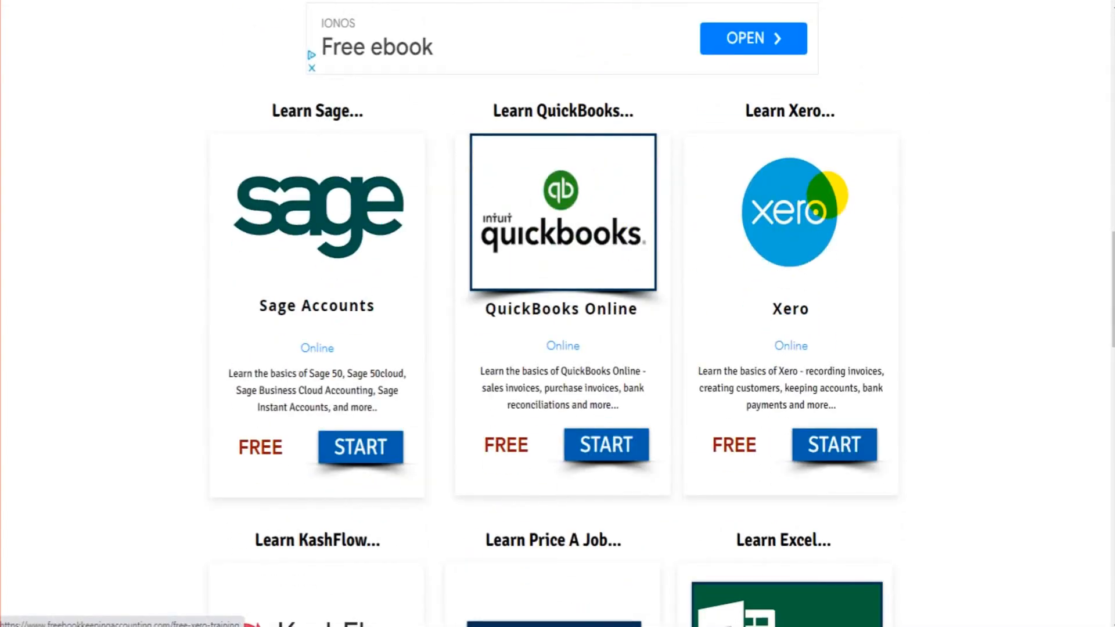
scroll(493, 423, "down", 3)
scroll(681, 403, "up", 12)
scroll(737, 285, "up", 5)
scroll(476, 423, "down", 15)
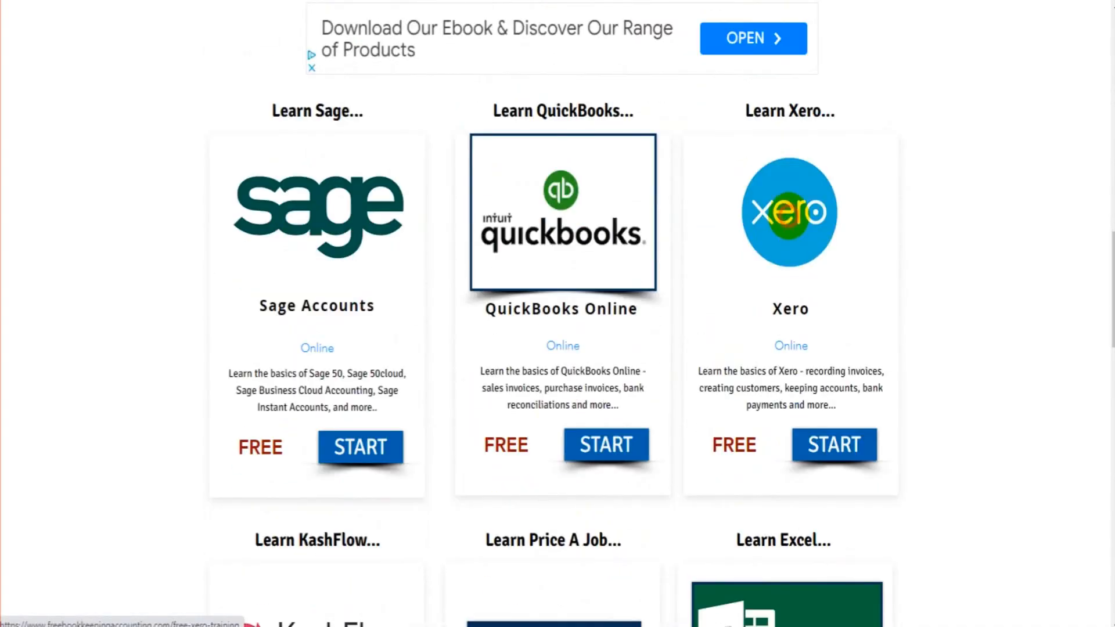
Open the free Xero training page and look through its lists of courses and tutorials
left_click(797, 216)
scroll(566, 195, "down", 5)
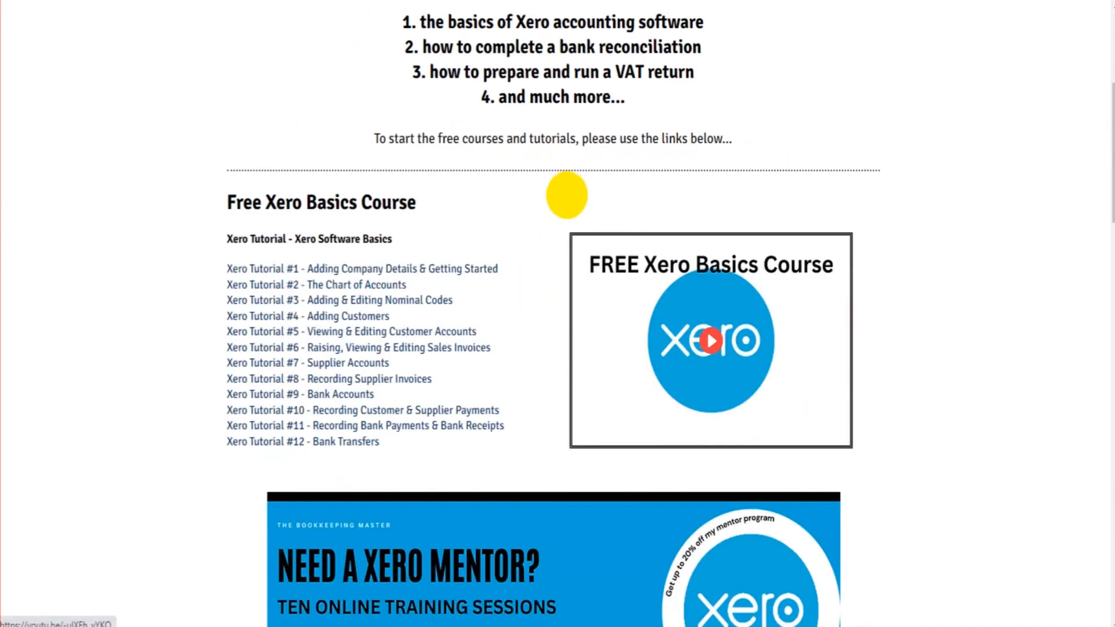
scroll(444, 348, "down", 15)
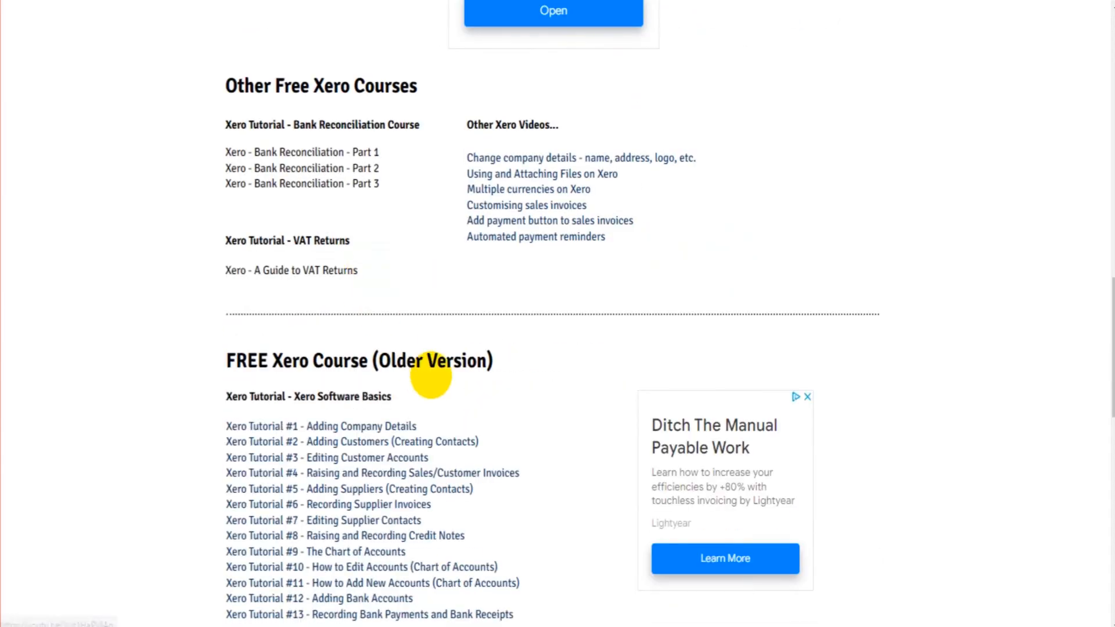
scroll(436, 378, "down", 4)
scroll(438, 387, "up", 18)
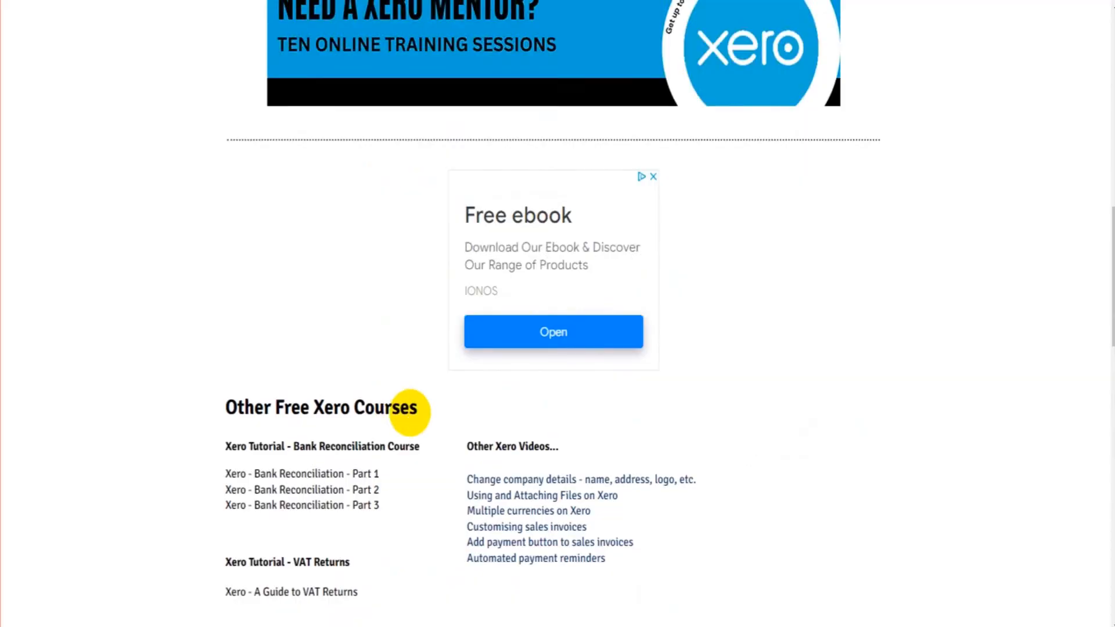
scroll(497, 475, "up", 4)
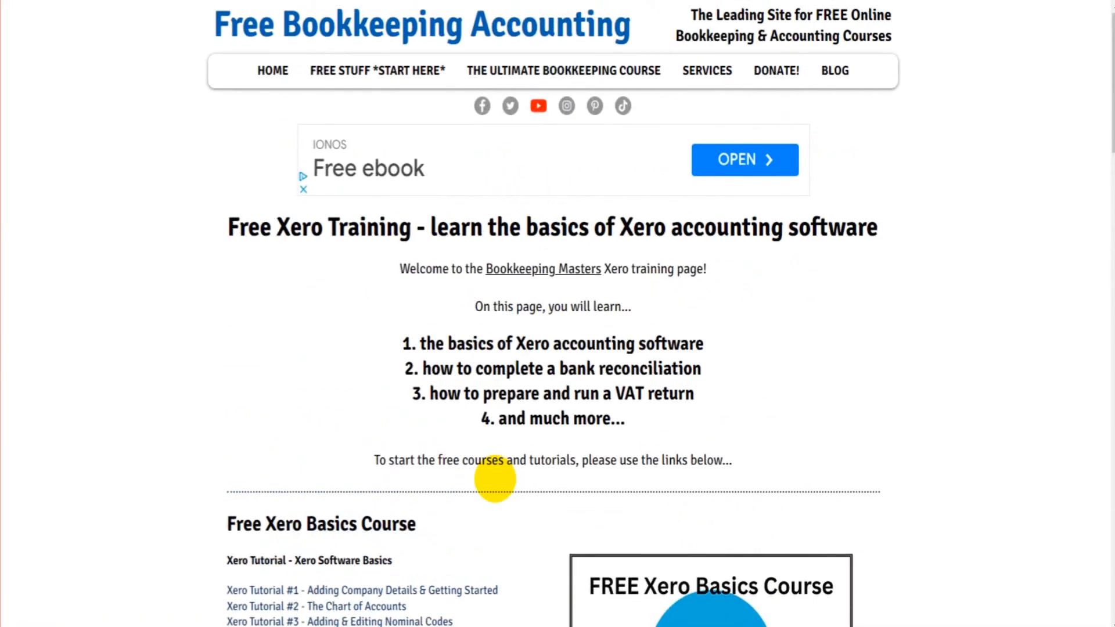